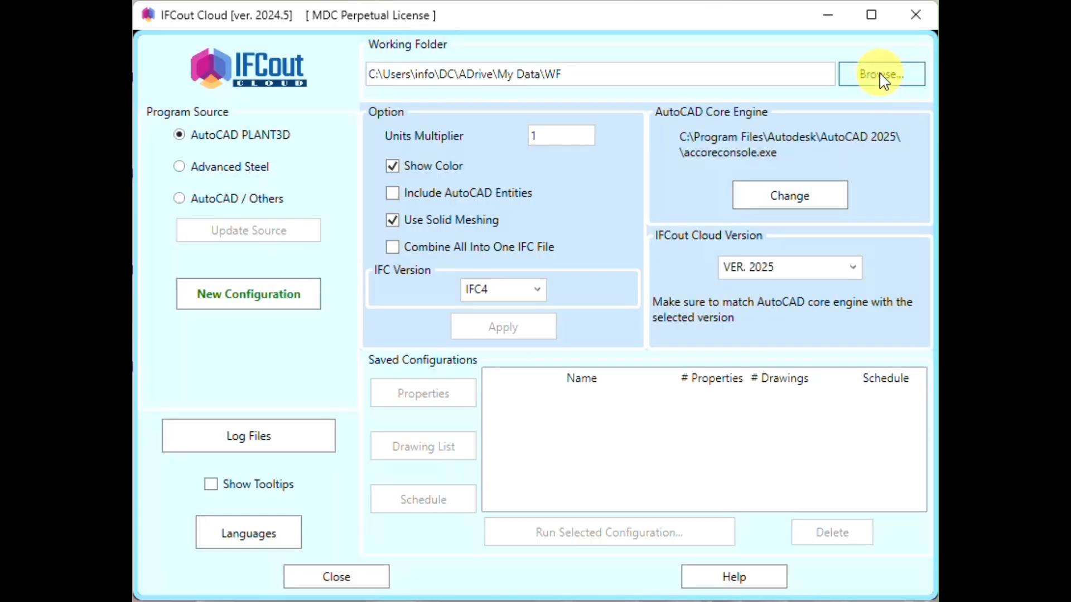
# - Set the working folder to WF inside ADrive's My Data folder
pyautogui.click(879, 73)
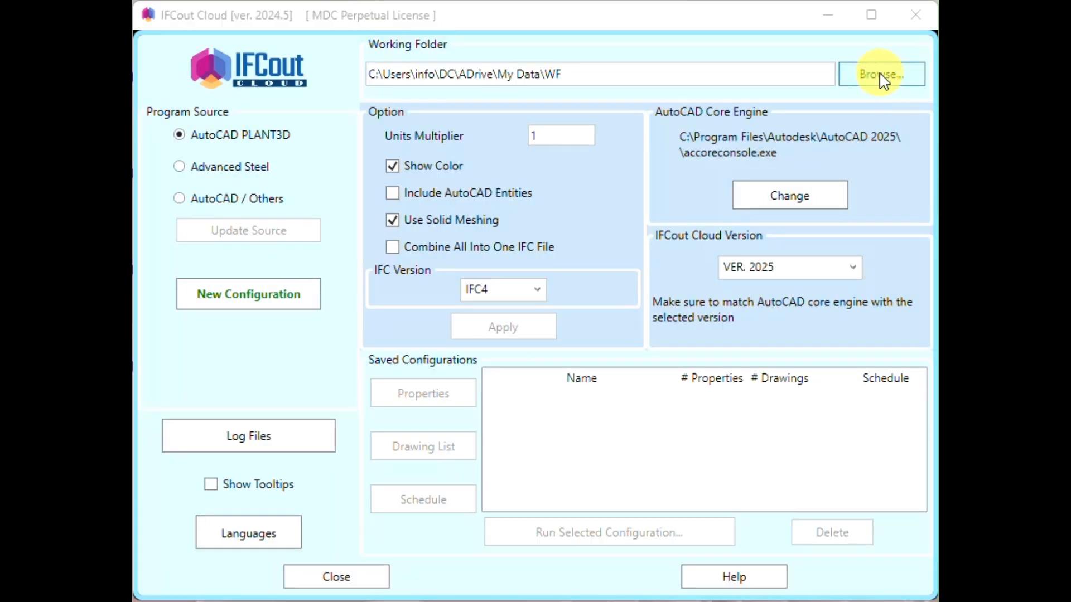
pyautogui.moveTo(717, 160); pyautogui.dragTo(698, 58)
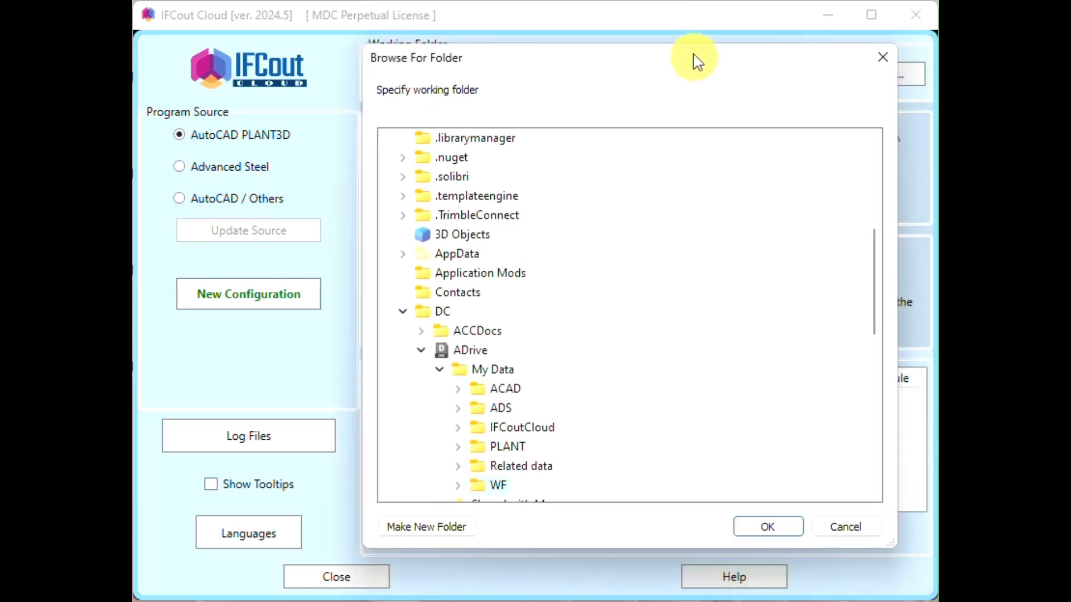
pyautogui.scroll(-2, 683, 313)
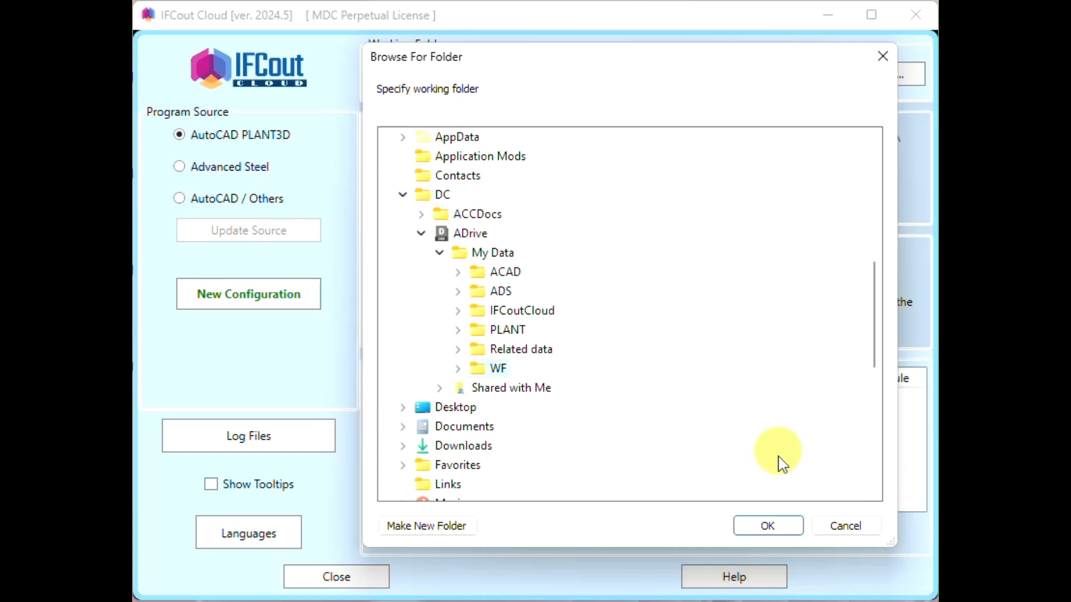
pyautogui.click(784, 529)
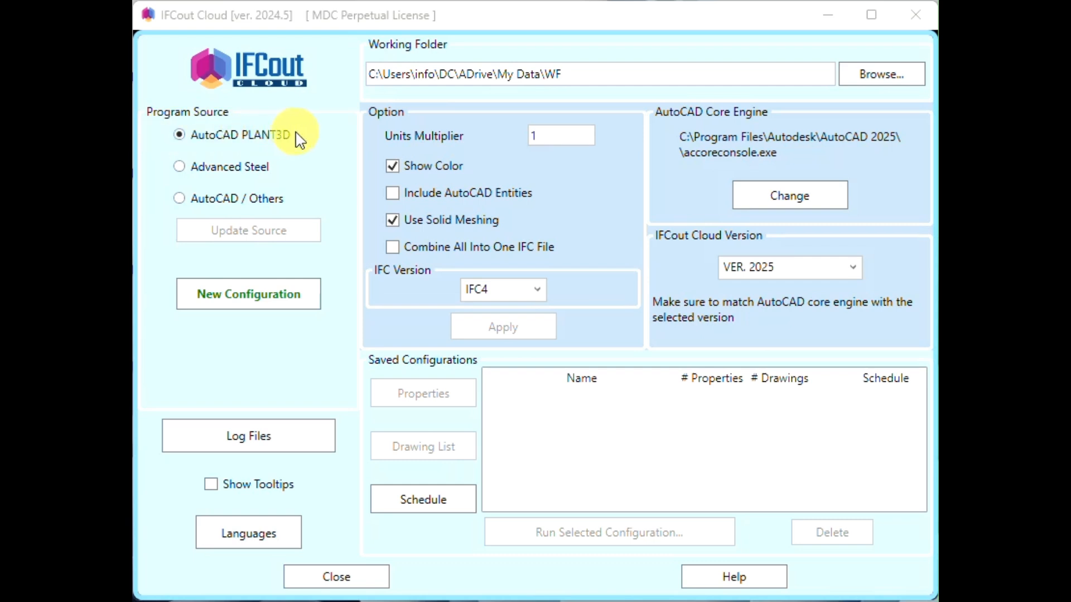
# - Try the Advanced Steel and AutoCAD / Others program sources, and return the source to AutoCAD PLANT3D
pyautogui.click(179, 167)
pyautogui.click(180, 200)
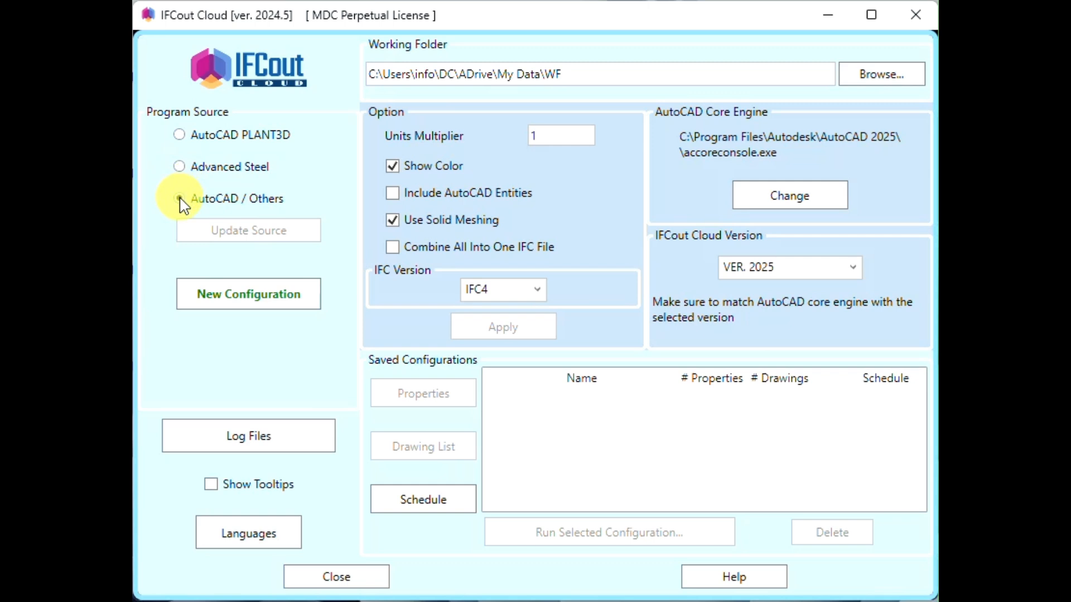
pyautogui.click(180, 137)
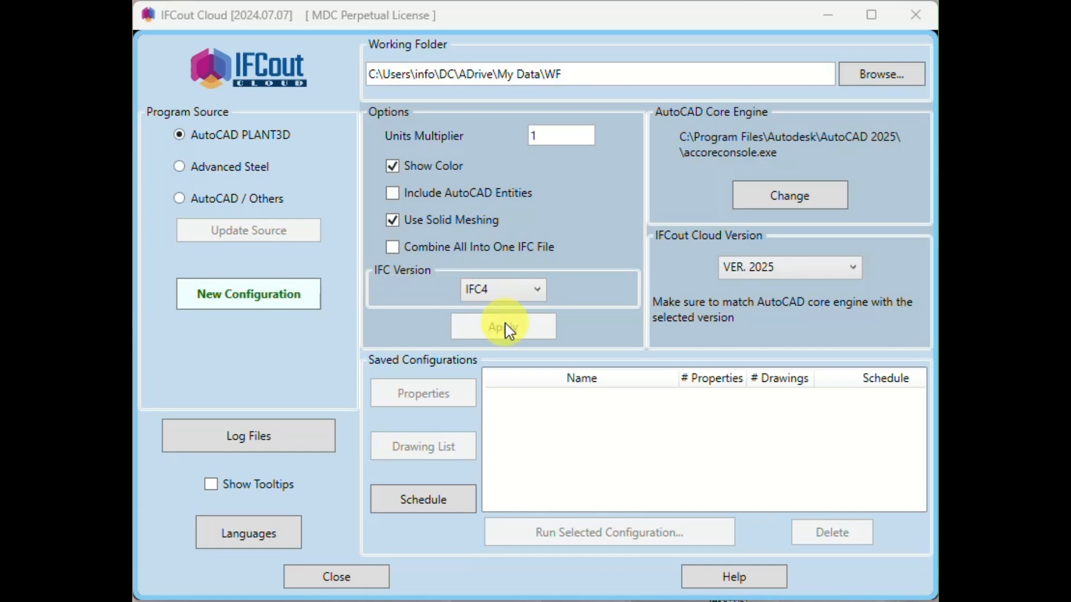
# - Set the units multiplier to 25.4
pyautogui.click(566, 135)
pyautogui.doubleClick(559, 136)
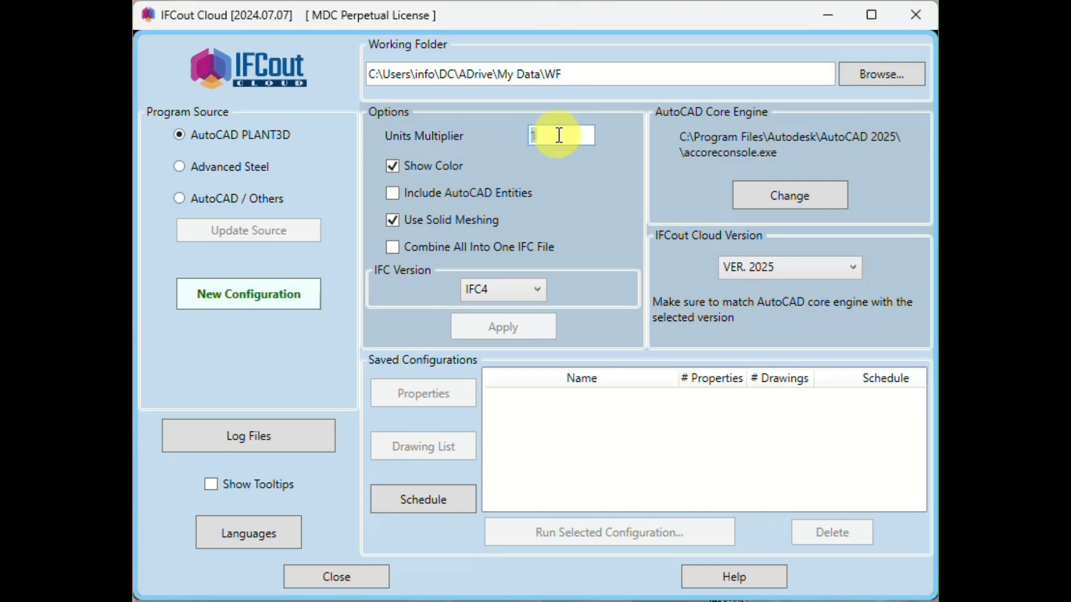
pyautogui.write('25.4')
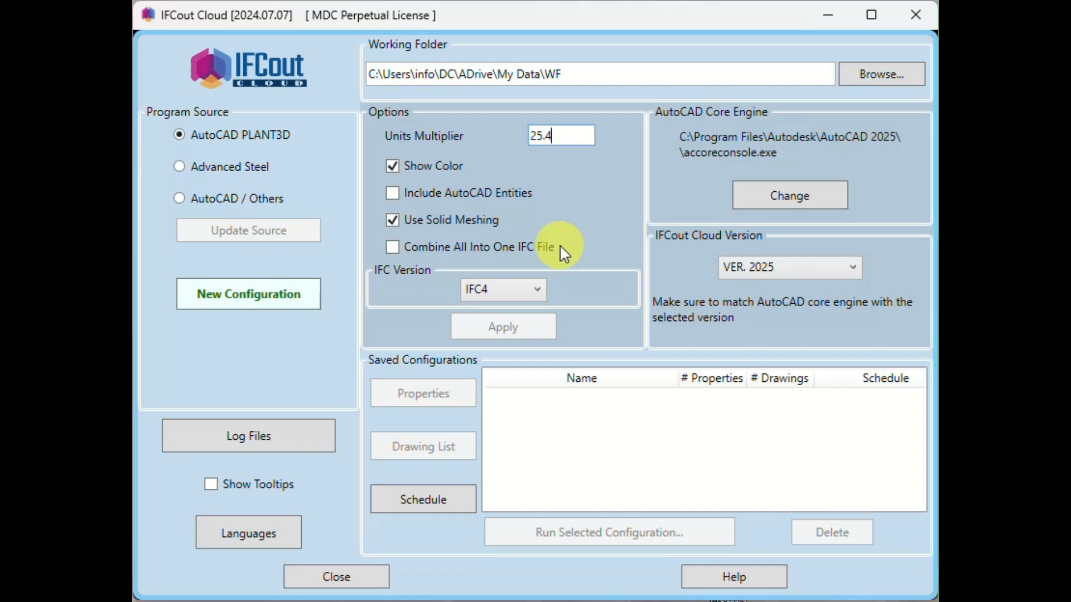
pyautogui.click(515, 601)
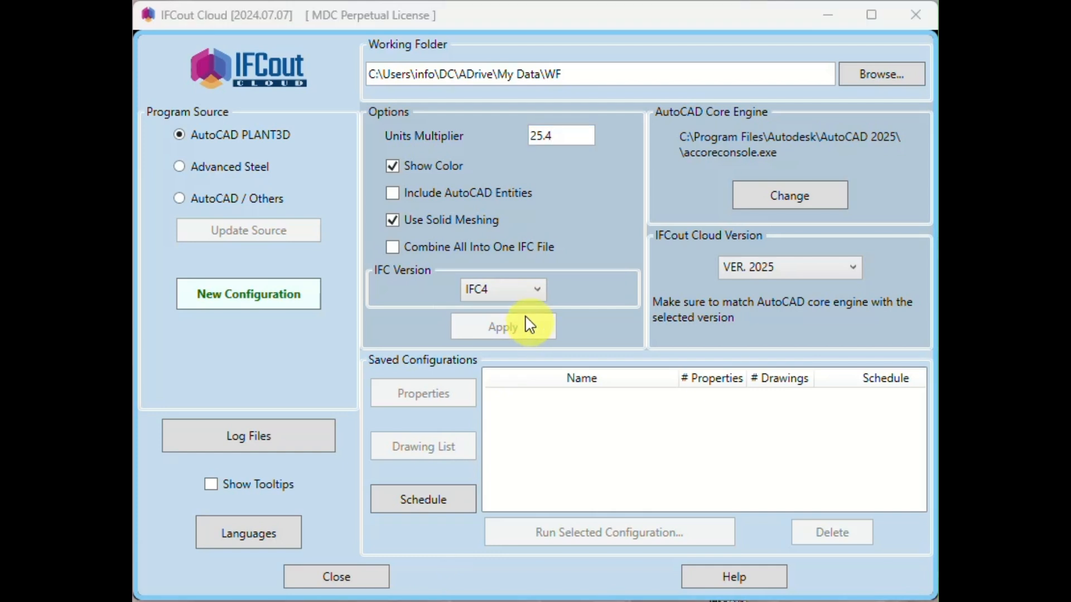
# - Try IFC2x3 as the IFC version and switch back to IFC4
pyautogui.click(506, 288)
pyautogui.click(509, 313)
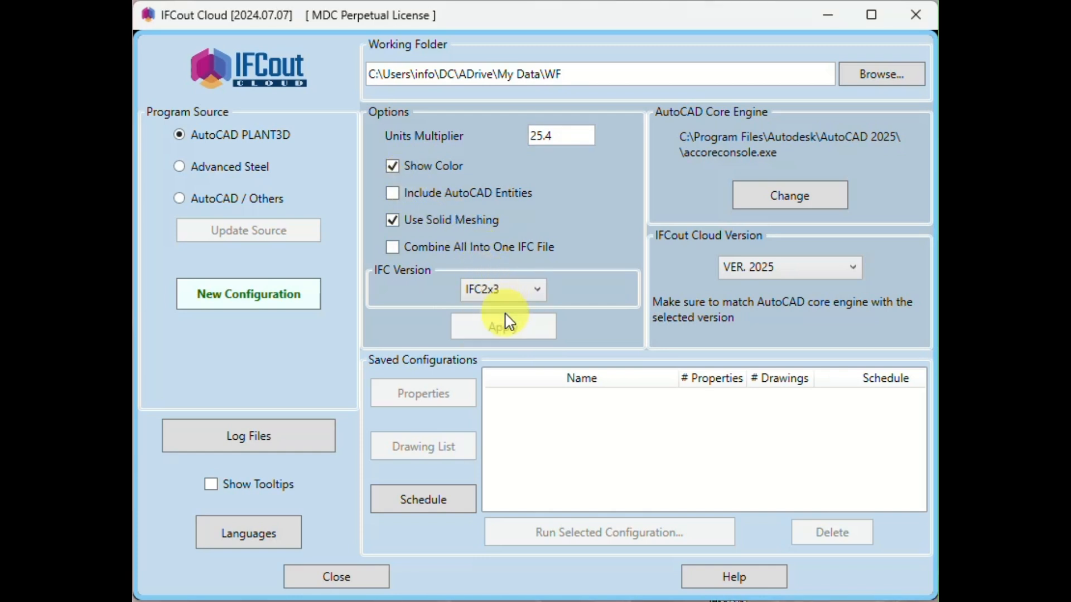
pyautogui.click(511, 290)
pyautogui.click(512, 333)
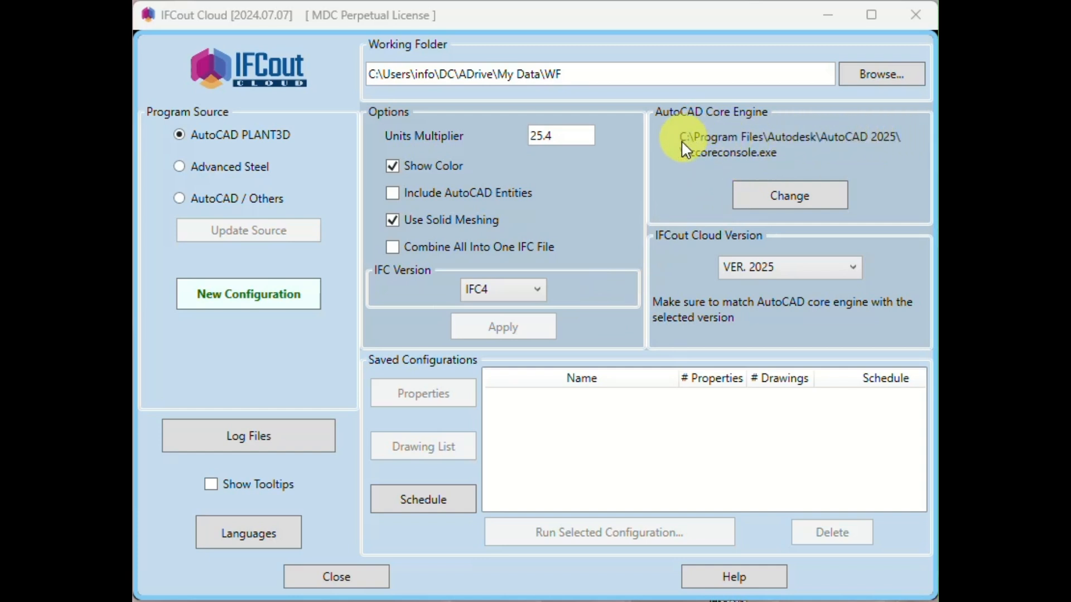
# - Locate accoreconsole.exe in the AutoCAD 2024 program folder without changing the core engine, and view the selectable IFCout Cloud versions
pyautogui.click(778, 192)
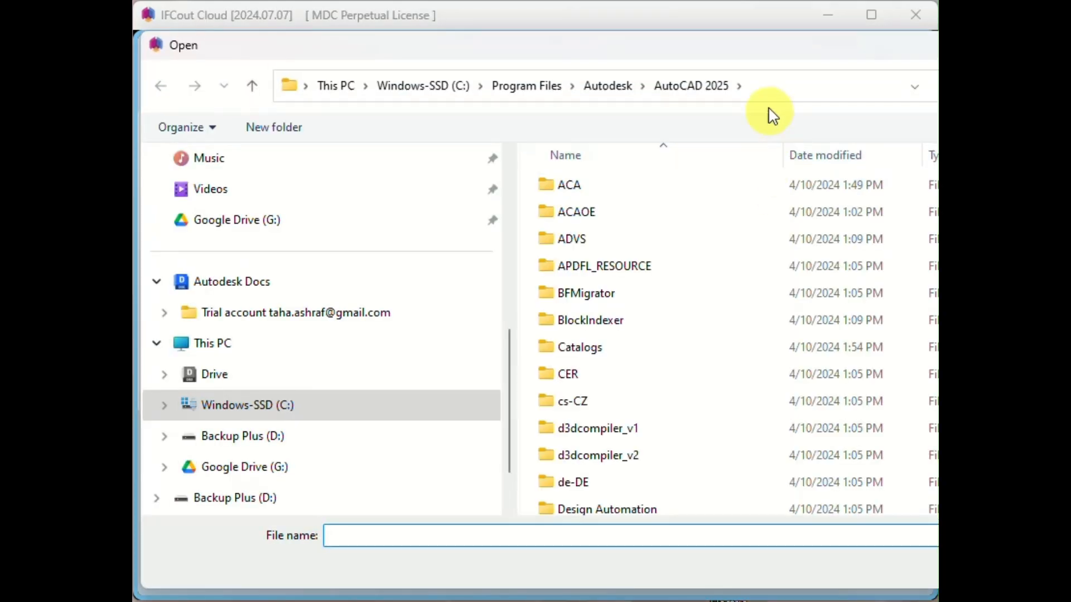
pyautogui.moveTo(756, 56); pyautogui.dragTo(725, 46)
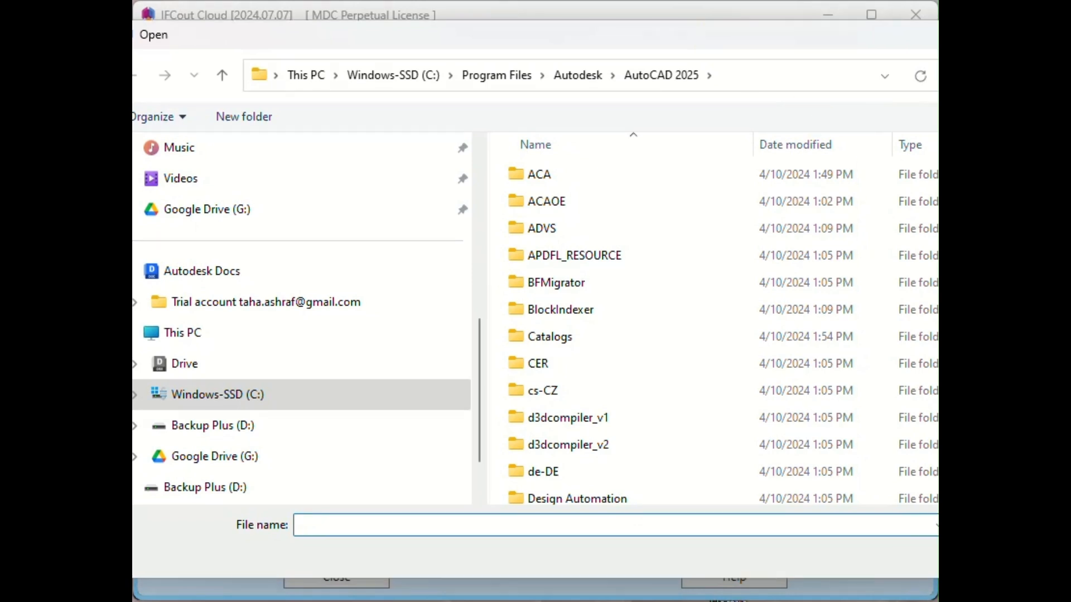
pyautogui.moveTo(939, 577); pyautogui.dragTo(901, 534)
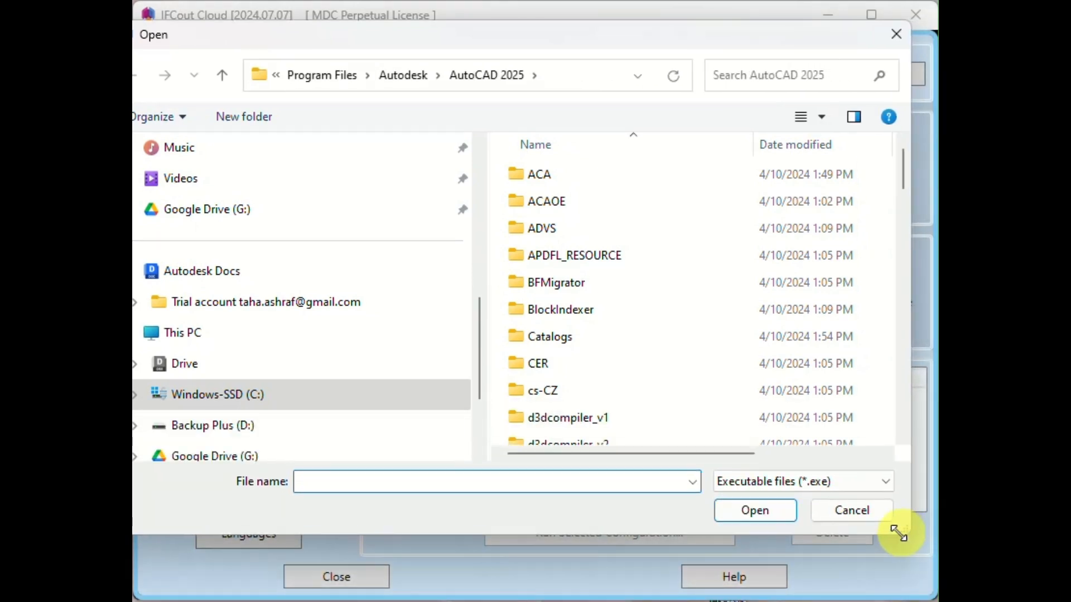
pyautogui.click(393, 75)
pyautogui.scroll(-1, 652, 279)
pyautogui.scroll(-1, 651, 279)
pyautogui.doubleClick(593, 246)
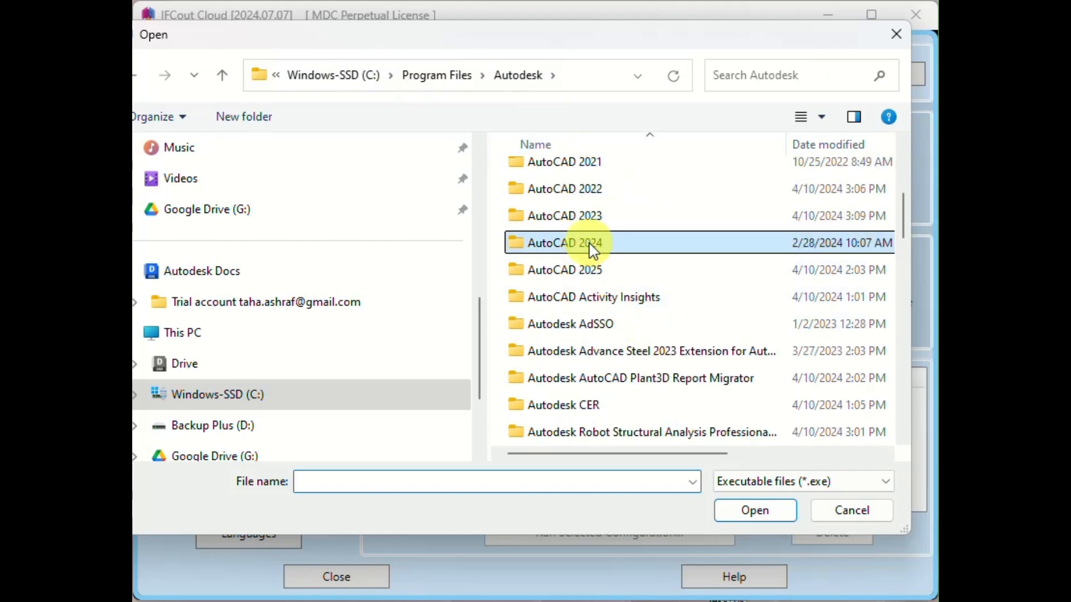
pyautogui.scroll(-3, 669, 318)
pyautogui.scroll(-12, 671, 321)
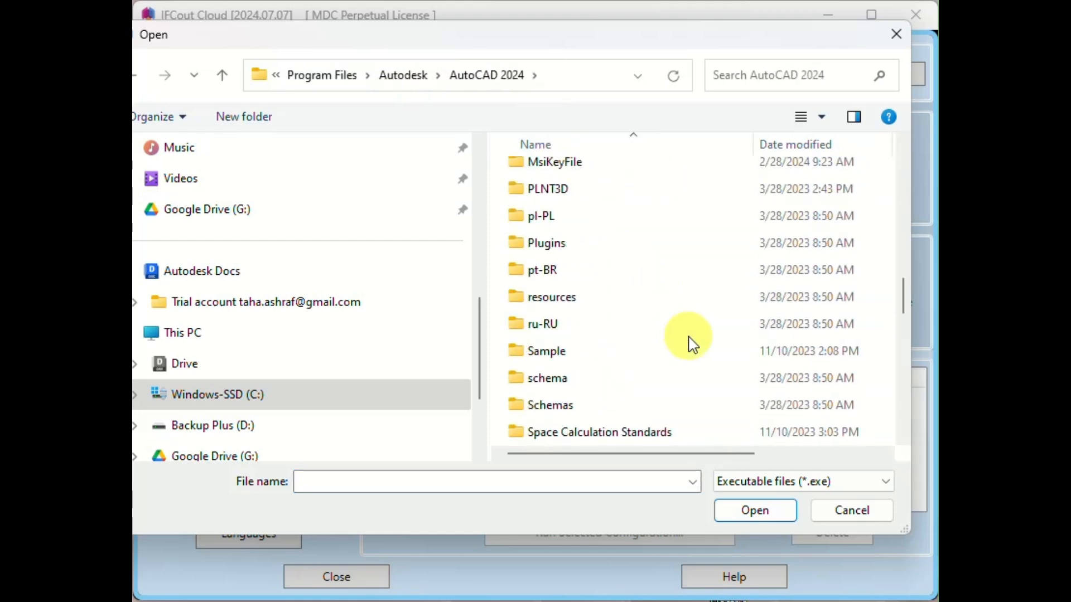
pyautogui.scroll(-5, 690, 344)
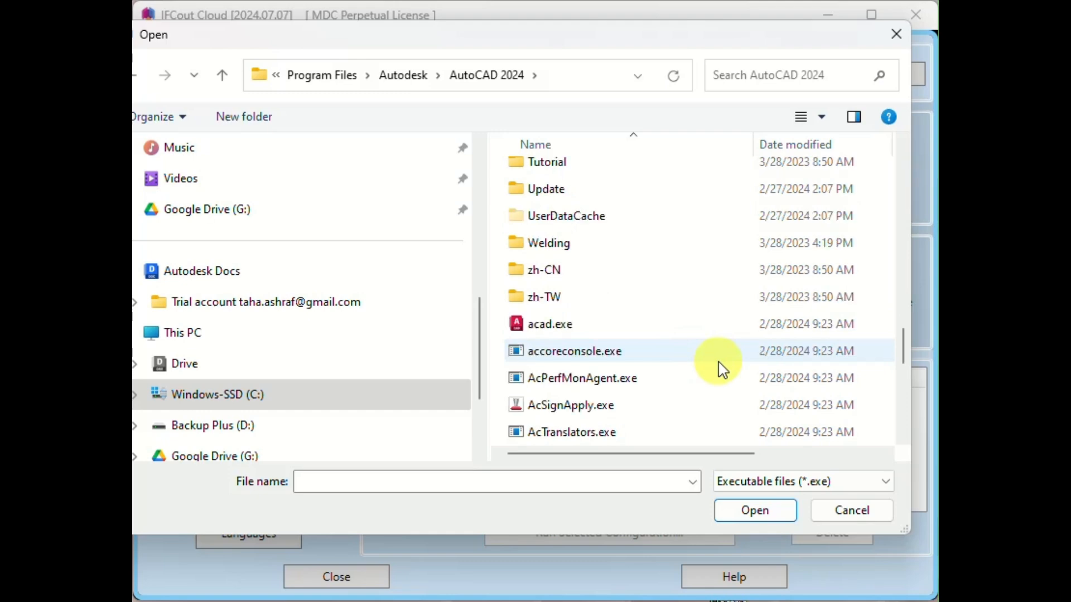
pyautogui.click(870, 511)
pyautogui.click(790, 268)
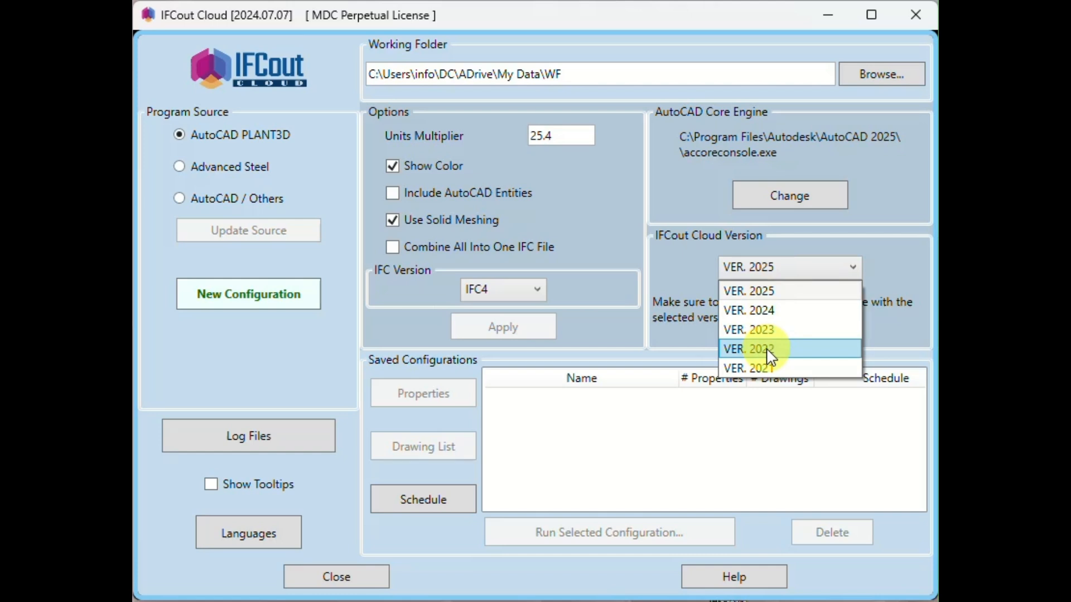
pyautogui.click(775, 270)
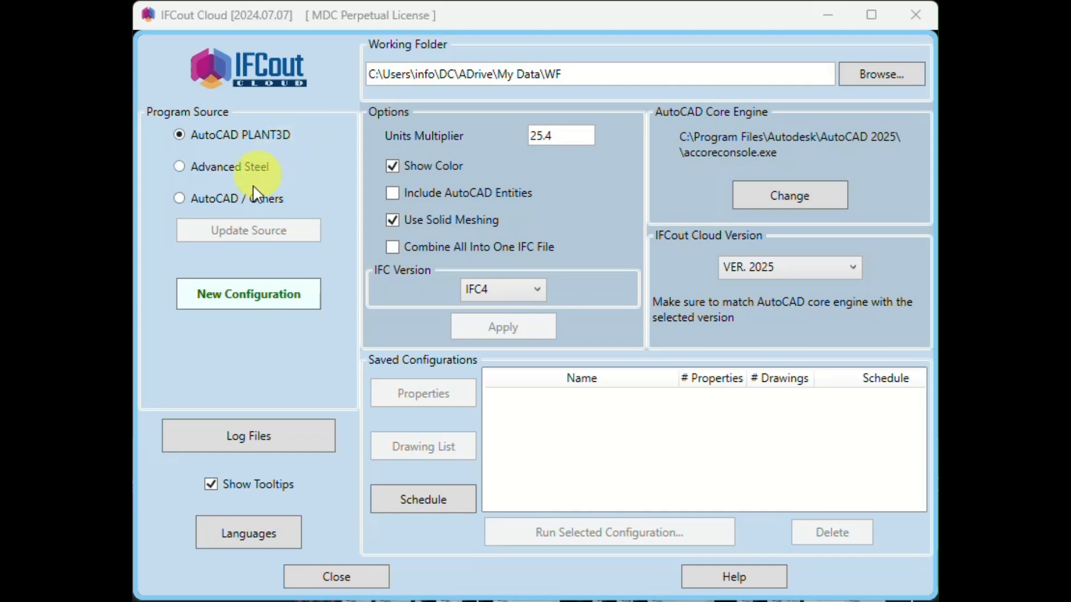
# - Create a new configuration for the AutoCAD PLANT3D source, keeping the name Config_1_PLANT3D
pyautogui.click(240, 300)
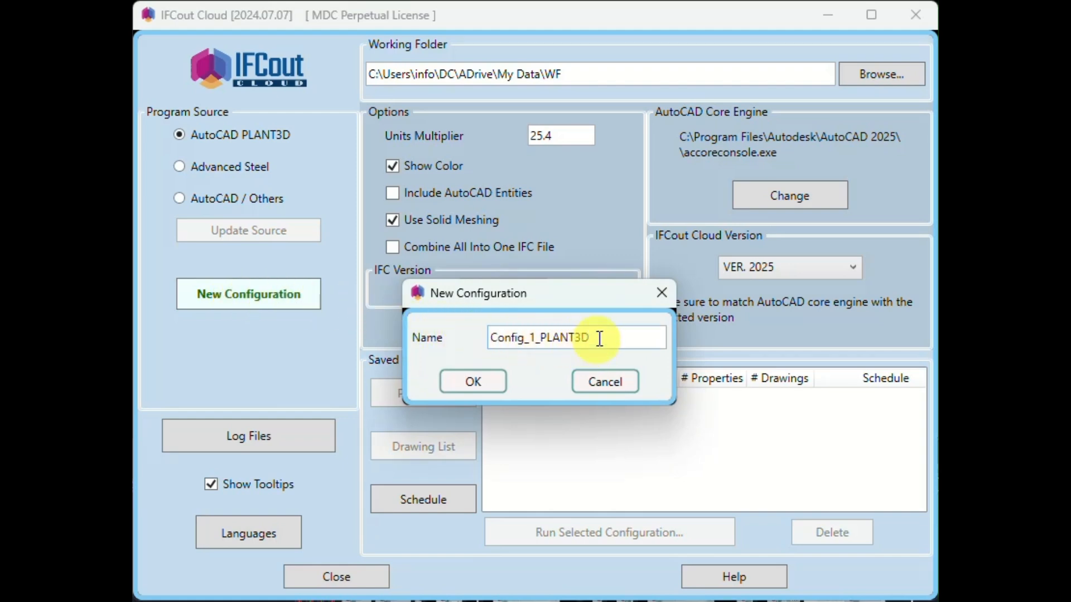
pyautogui.moveTo(617, 338); pyautogui.dragTo(491, 339)
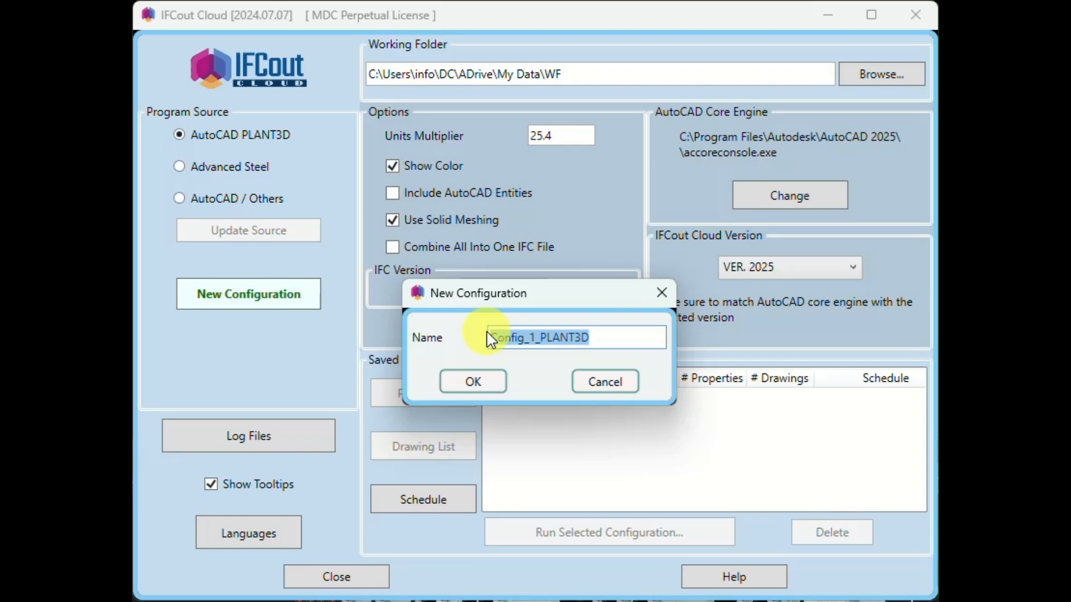
pyautogui.click(473, 381)
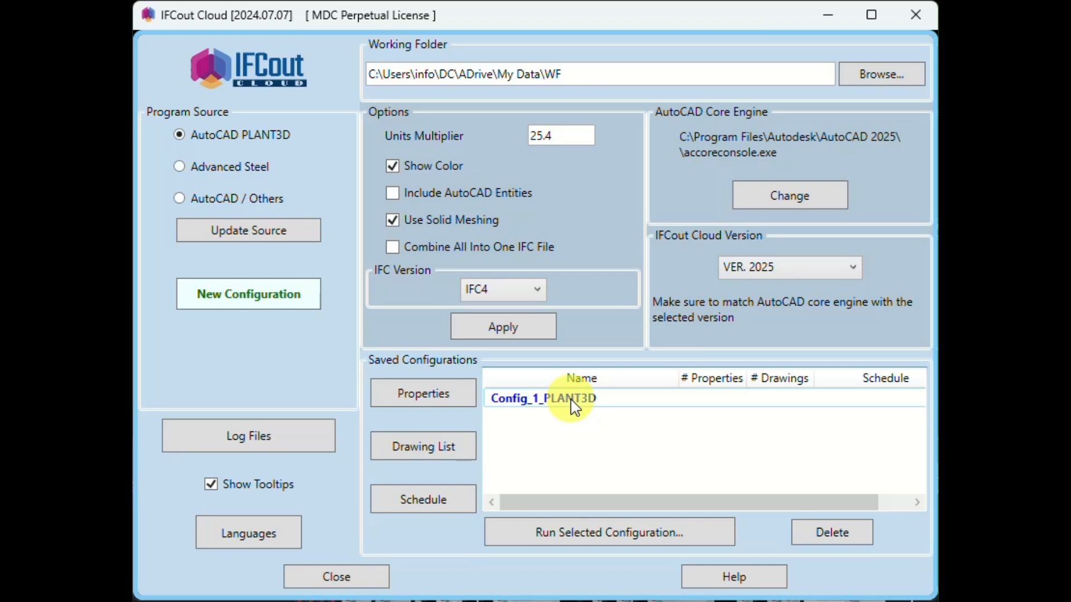
# - Open the configuration's drawing list and load the existing drawings from the Area_1 folder in Plant_3D_Models
pyautogui.click(433, 452)
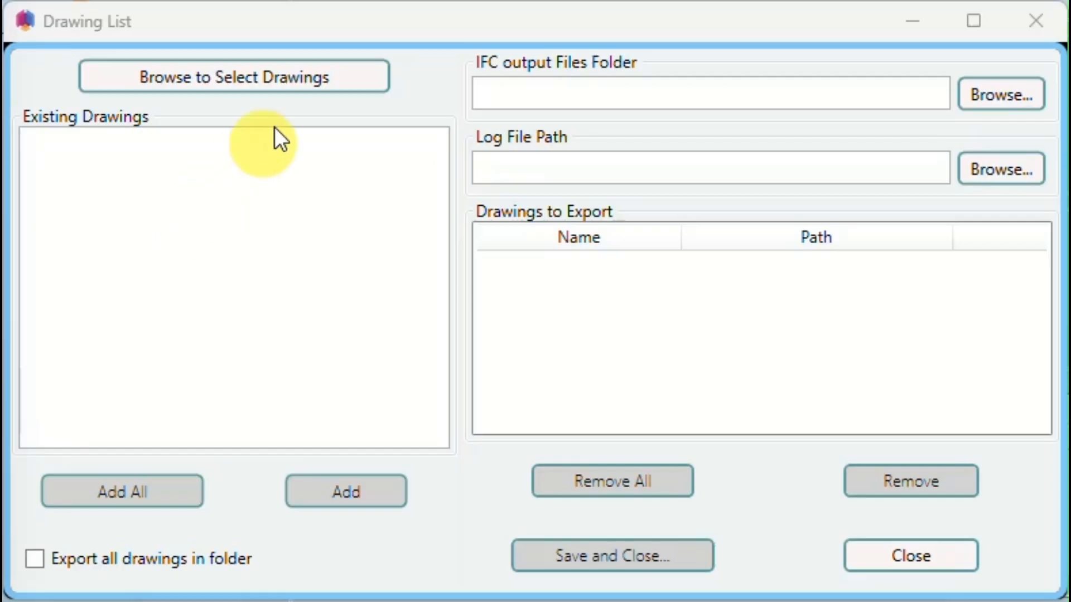
pyautogui.click(292, 78)
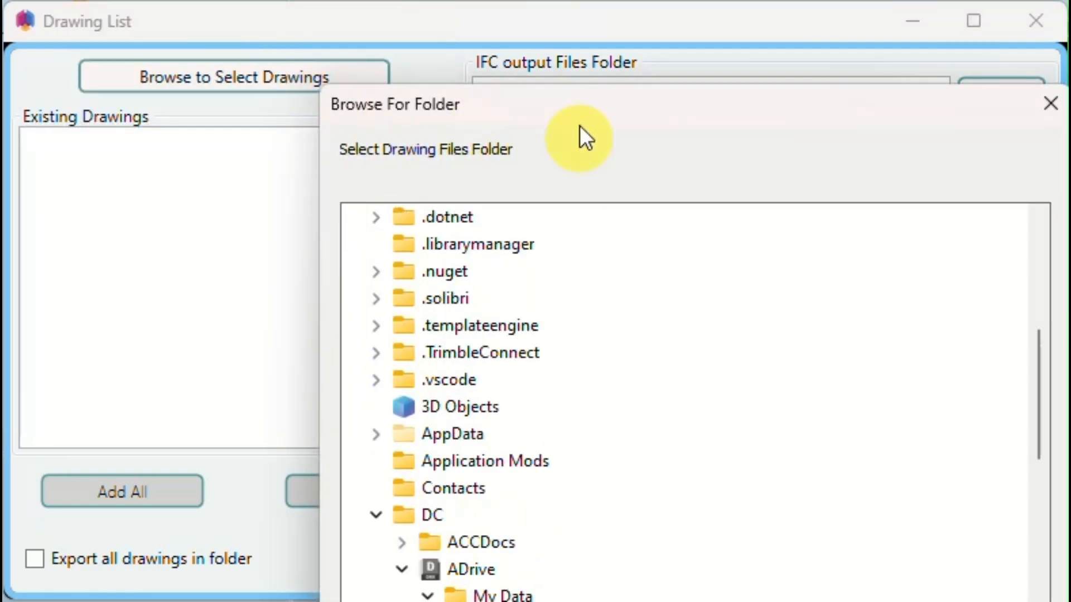
pyautogui.moveTo(580, 125); pyautogui.dragTo(516, 5)
pyautogui.scroll(-4, 712, 344)
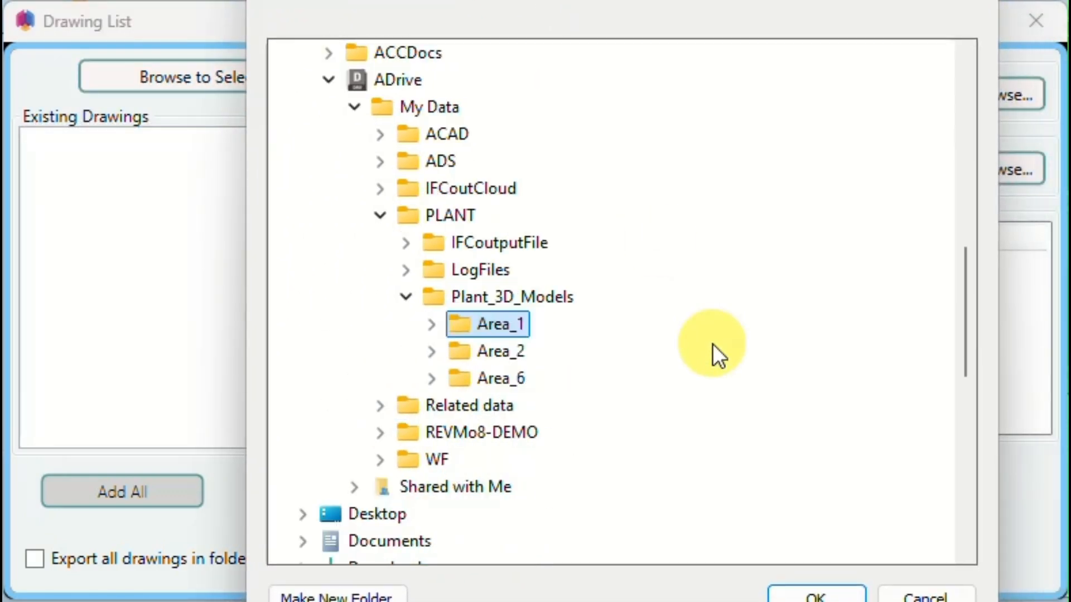
pyautogui.click(511, 352)
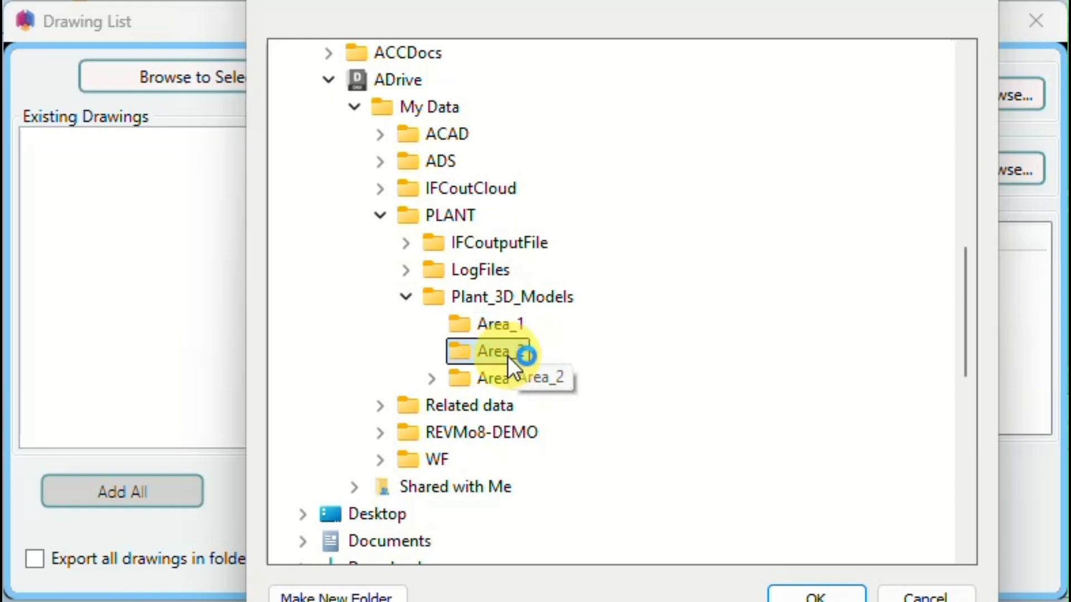
pyautogui.click(504, 326)
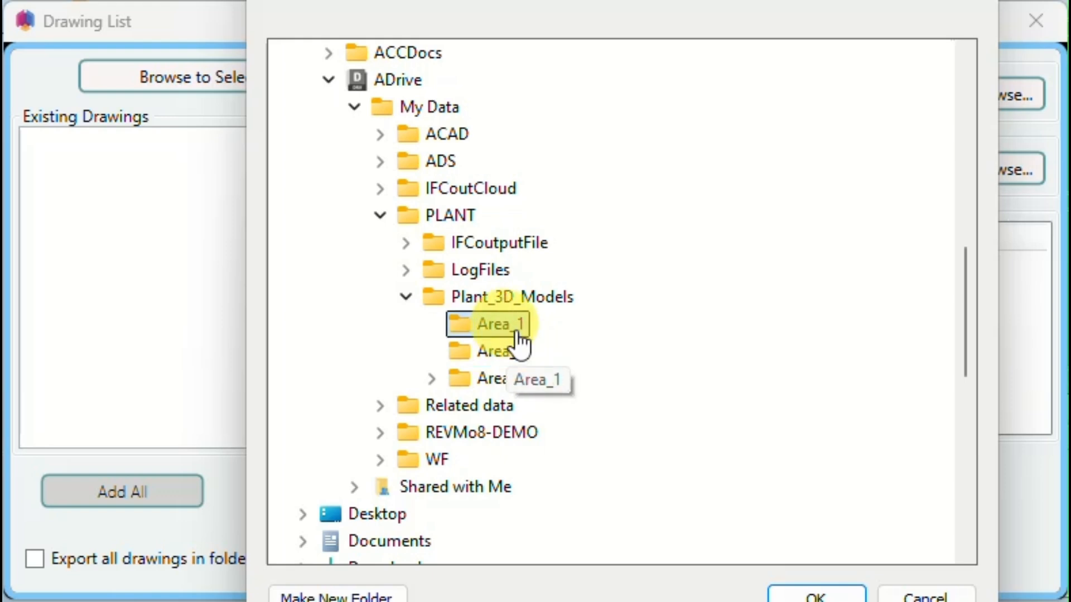
pyautogui.click(807, 596)
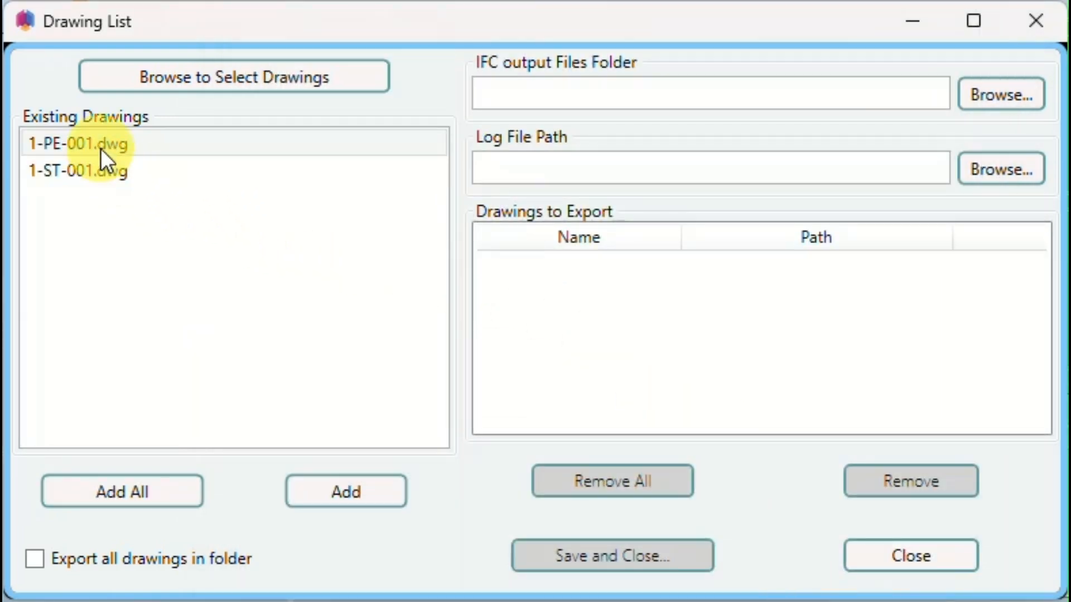
# - Change the source folder of the existing drawings to Area_2 in Plant_3D_Models
pyautogui.click(216, 74)
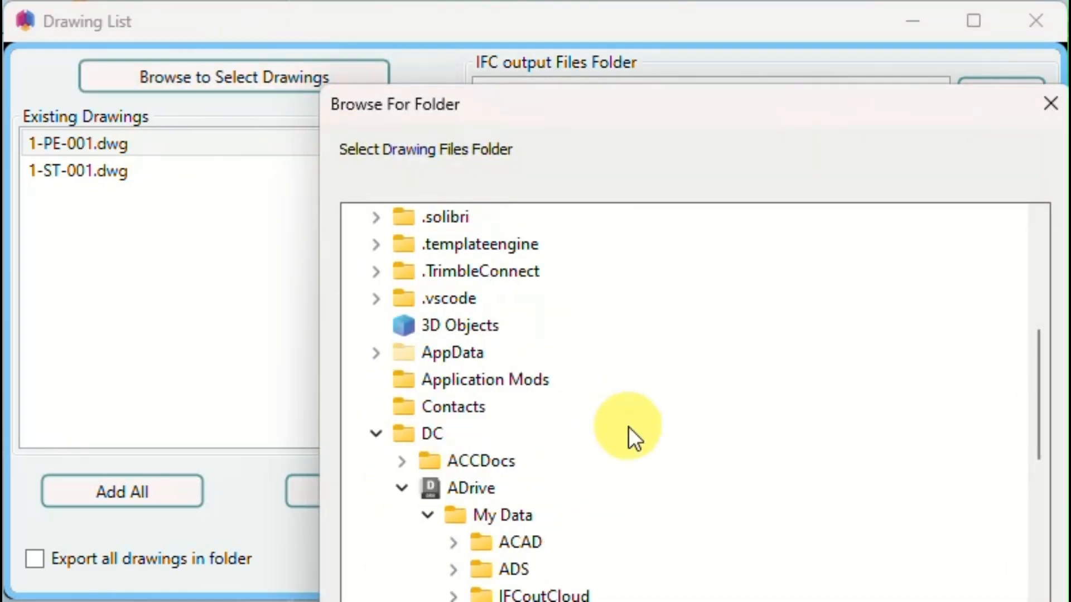
pyautogui.click(590, 434)
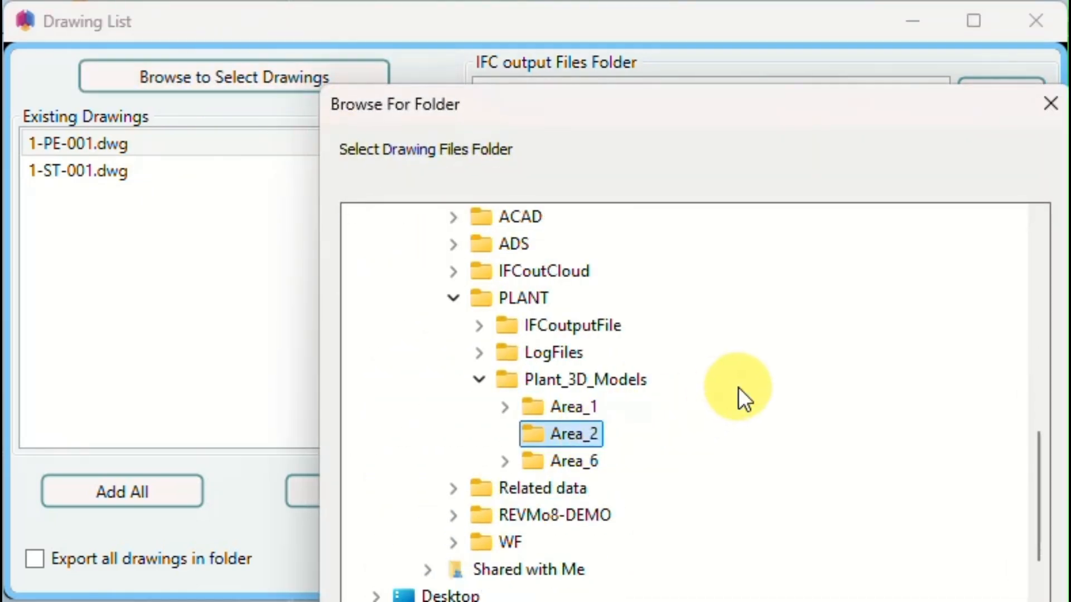
pyautogui.scroll(-2, 742, 397)
pyautogui.moveTo(650, 104); pyautogui.dragTo(599, 0)
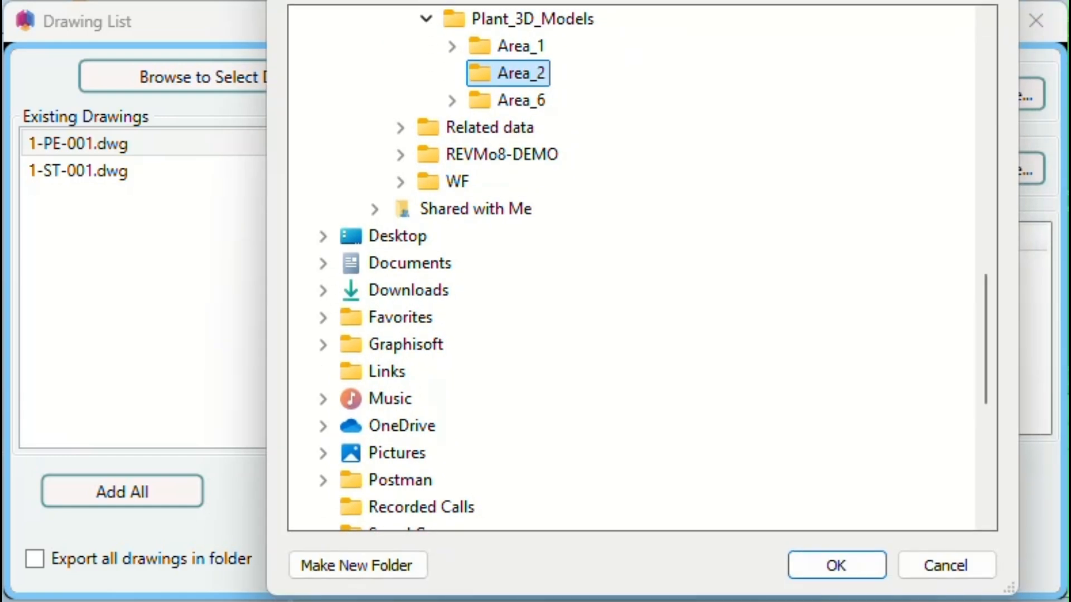
pyautogui.click(813, 555)
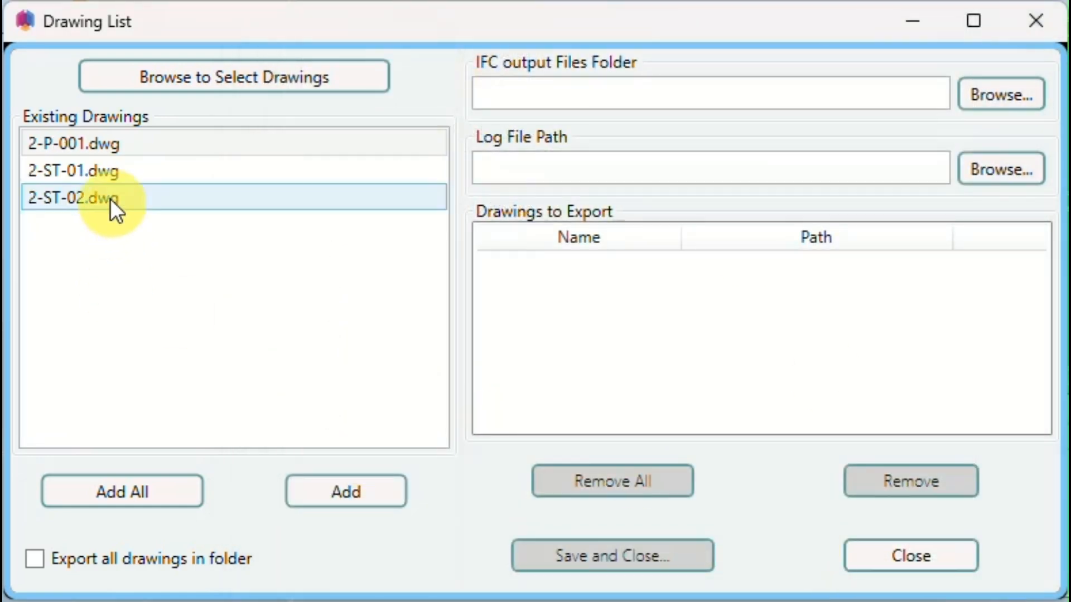
# - Add 2-ST-01.dwg and 2-ST-02.dwg to the drawings to export
pyautogui.click(106, 172)
pyautogui.keyDown('shift'); pyautogui.click(107, 199); pyautogui.keyUp('shift')
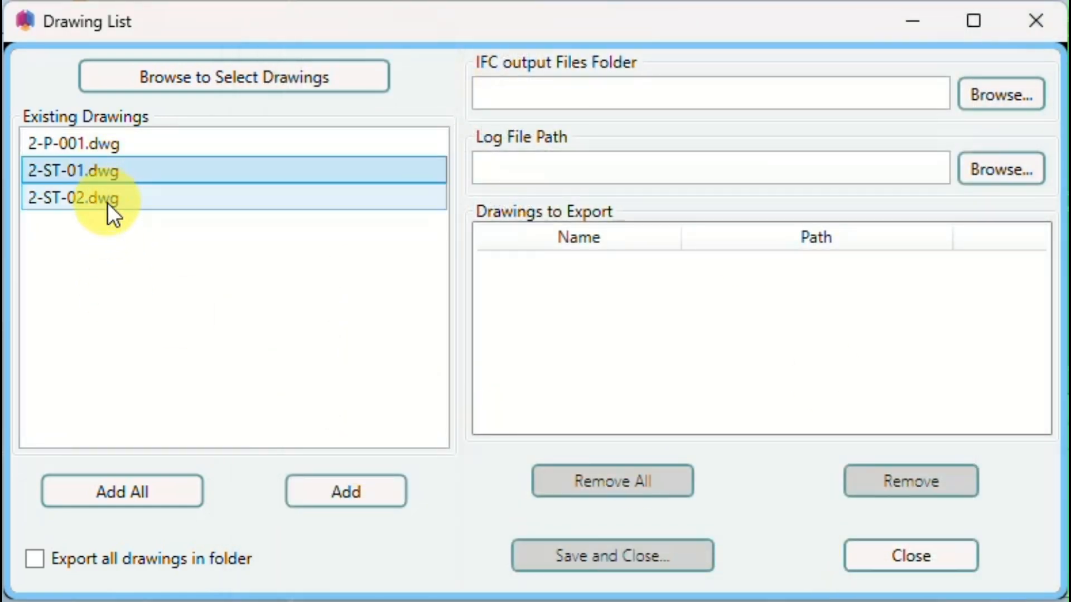
pyautogui.click(351, 499)
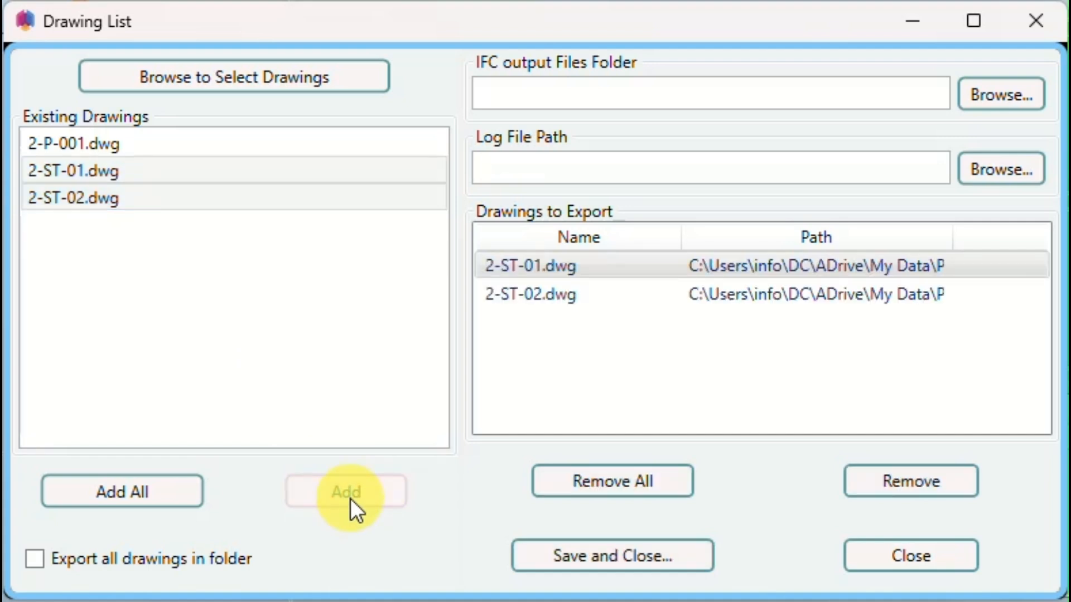
# - Add all the existing drawings to the drawings to export, so that 2-P-001.dwg is included
pyautogui.click(100, 141)
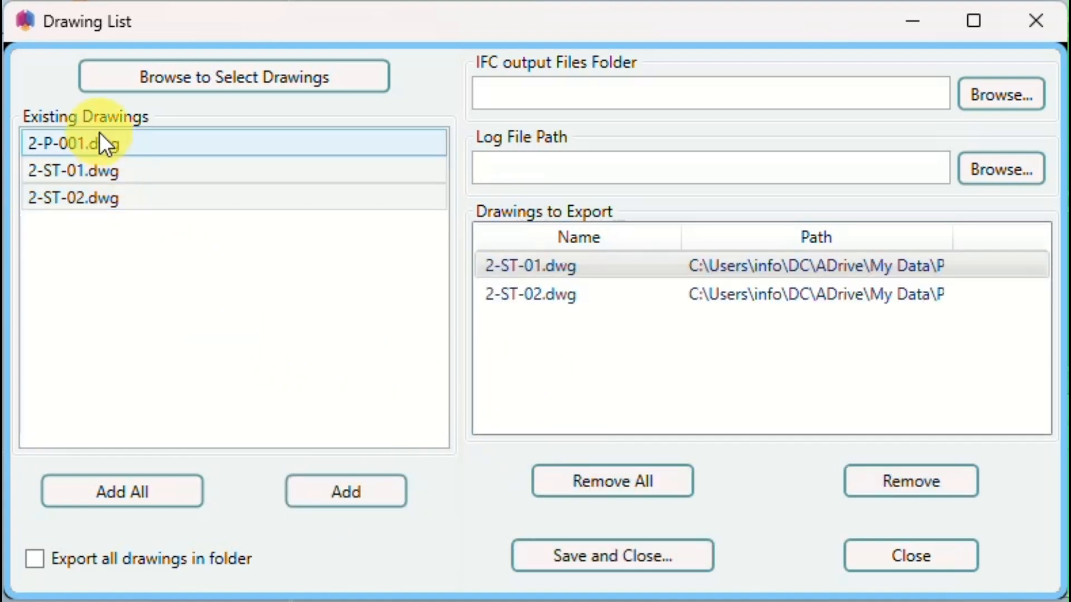
pyautogui.click(131, 491)
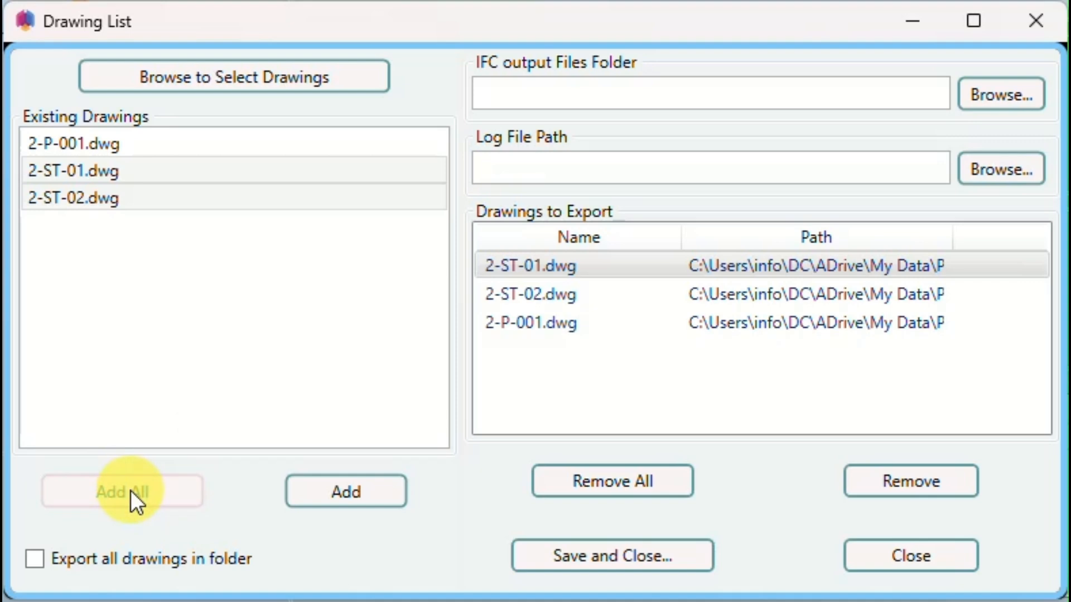
pyautogui.click(537, 296)
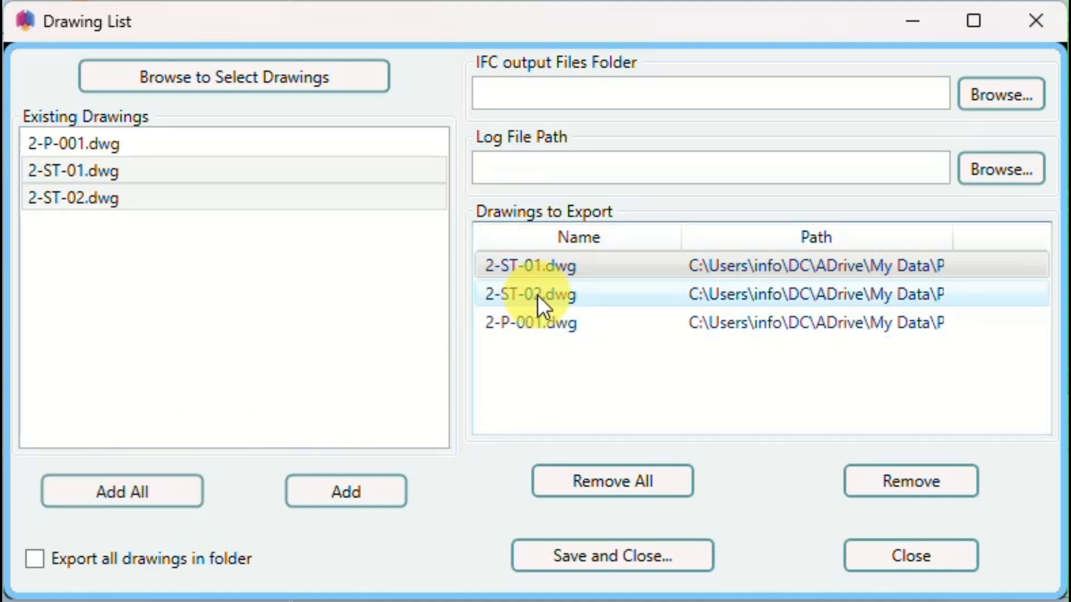
pyautogui.click(347, 492)
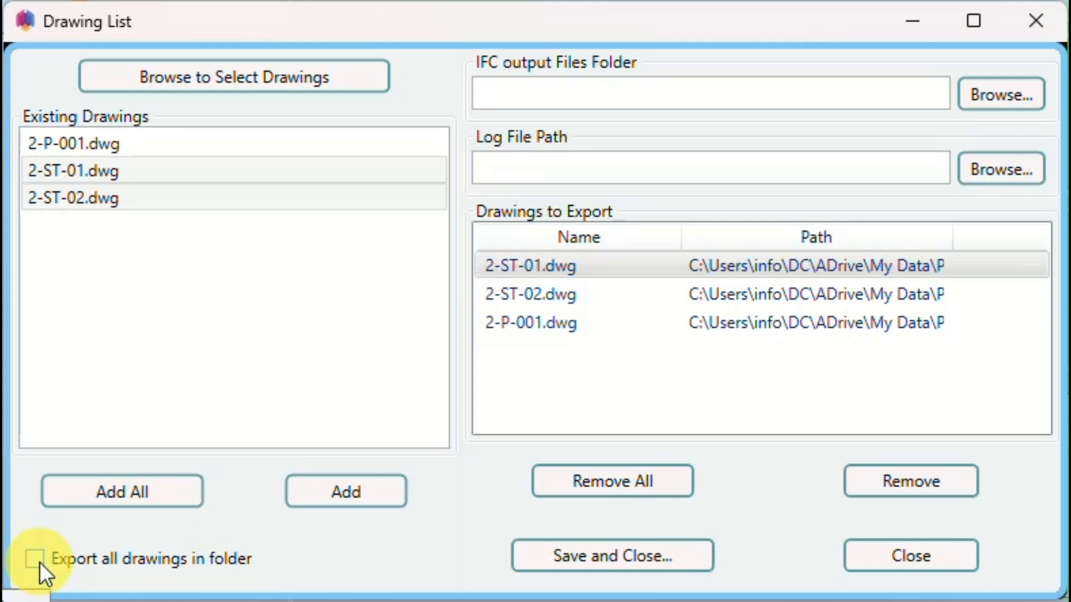
pyautogui.click(39, 562)
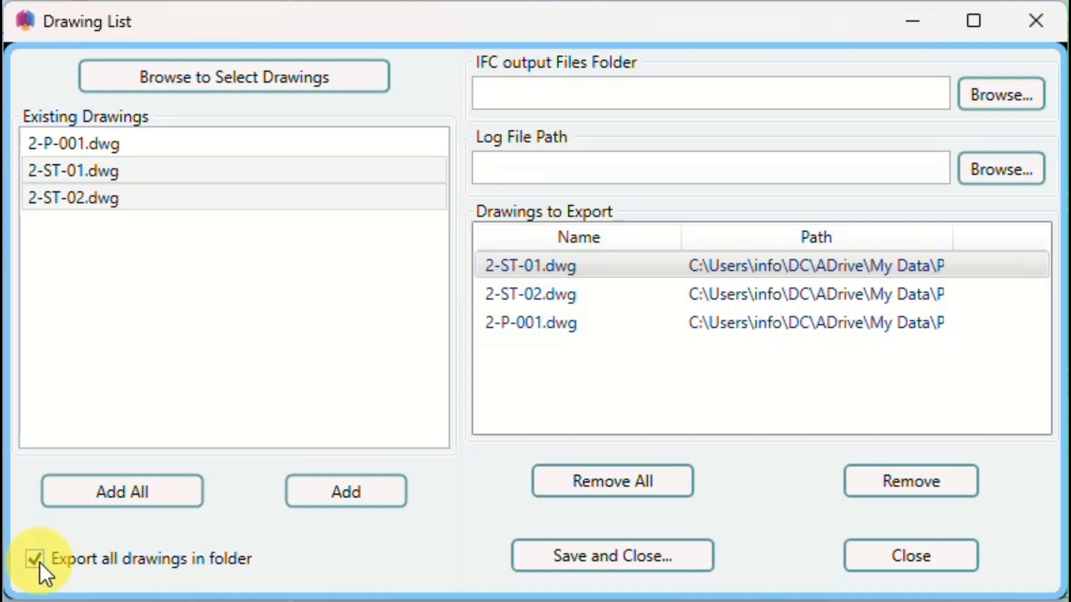
pyautogui.click(39, 562)
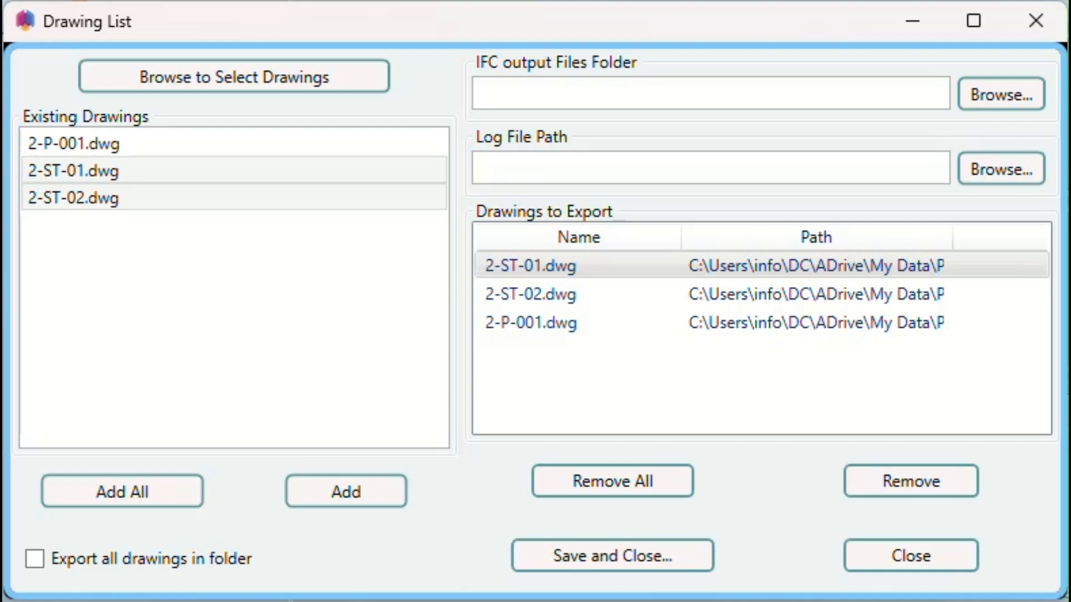
pyautogui.click(910, 492)
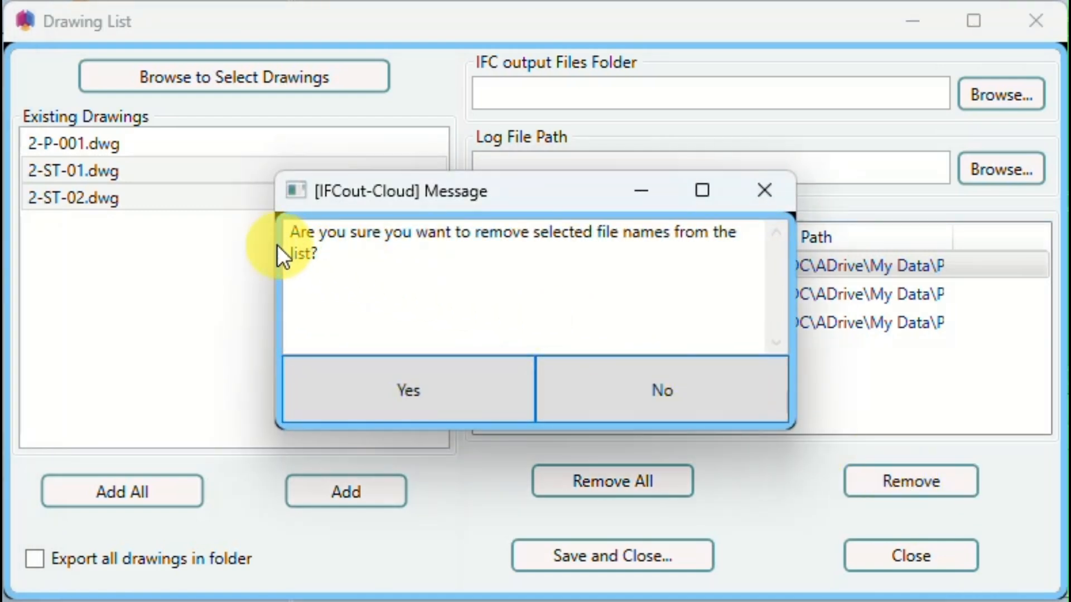
pyautogui.click(651, 382)
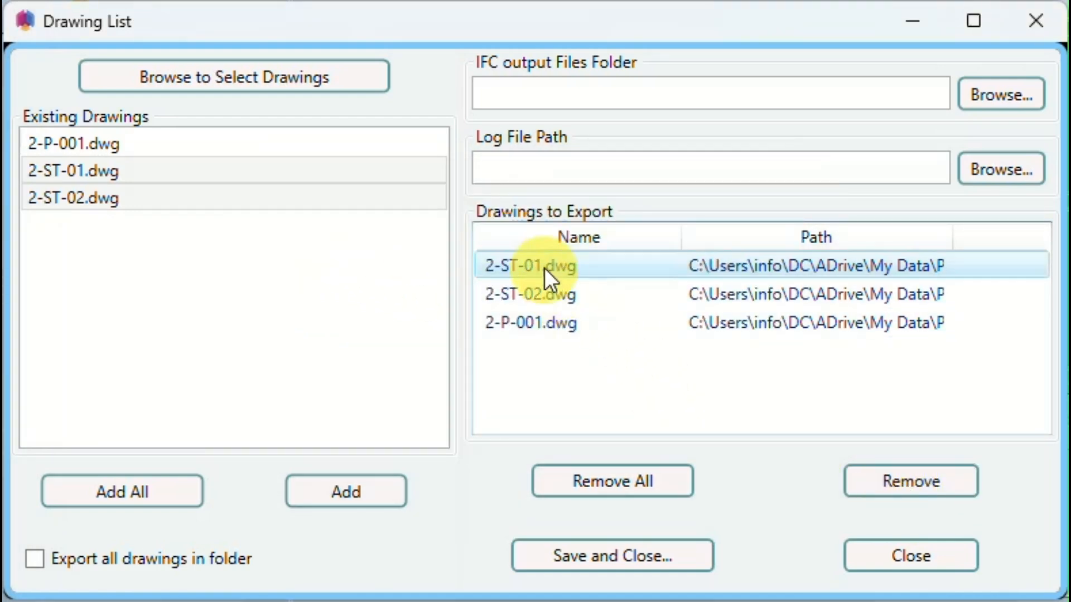
pyautogui.click(648, 484)
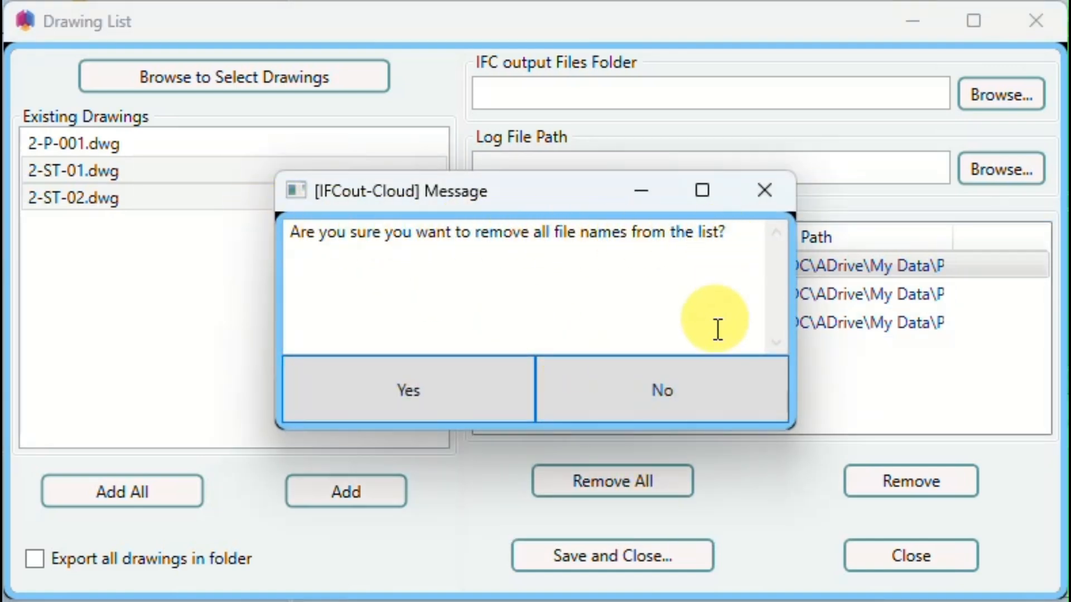
pyautogui.click(712, 383)
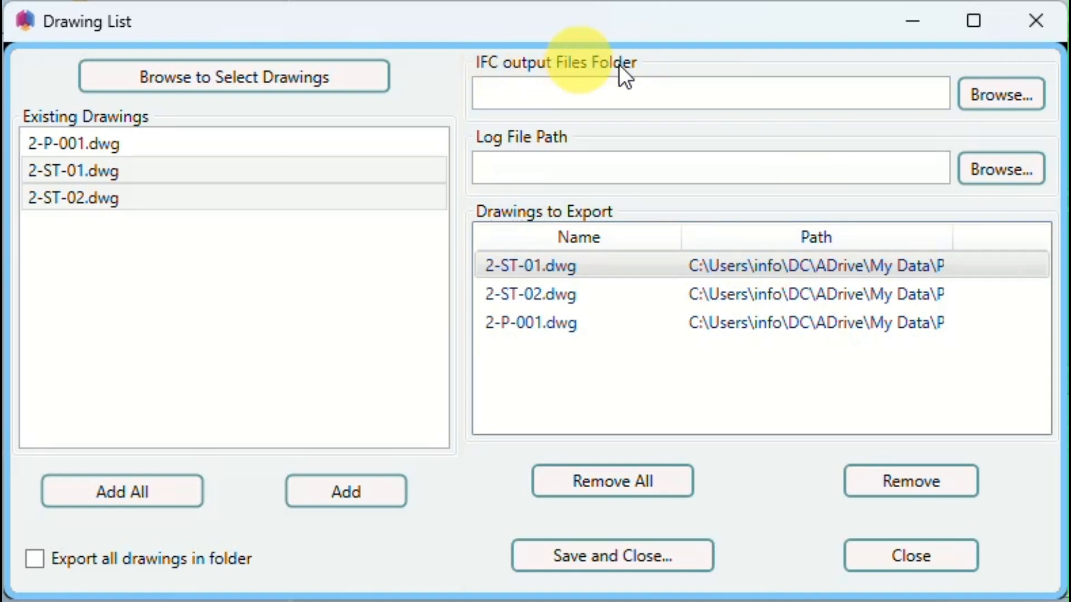
# - Set the IFC output files folder to C:\Autodesk\IFCoutCloud\IFCoutput
pyautogui.click(1012, 95)
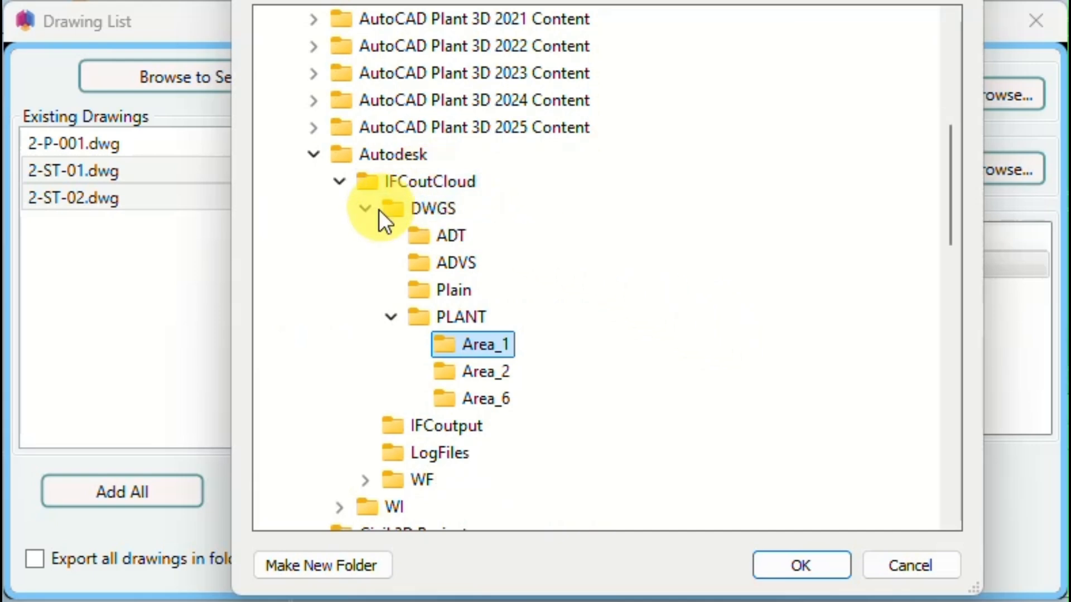
pyautogui.click(368, 209)
pyautogui.click(423, 236)
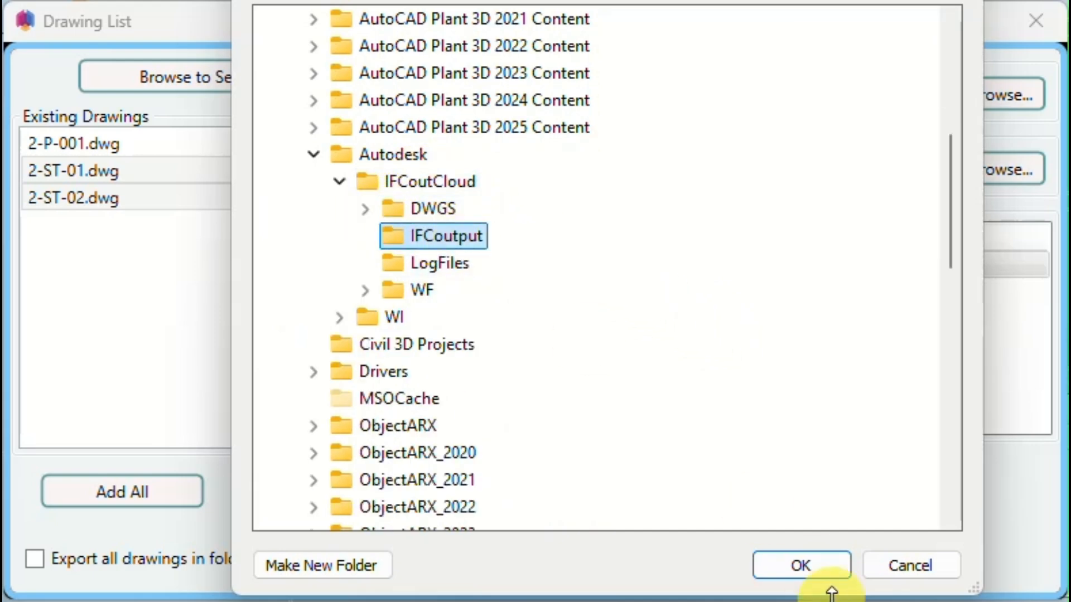
pyautogui.click(810, 567)
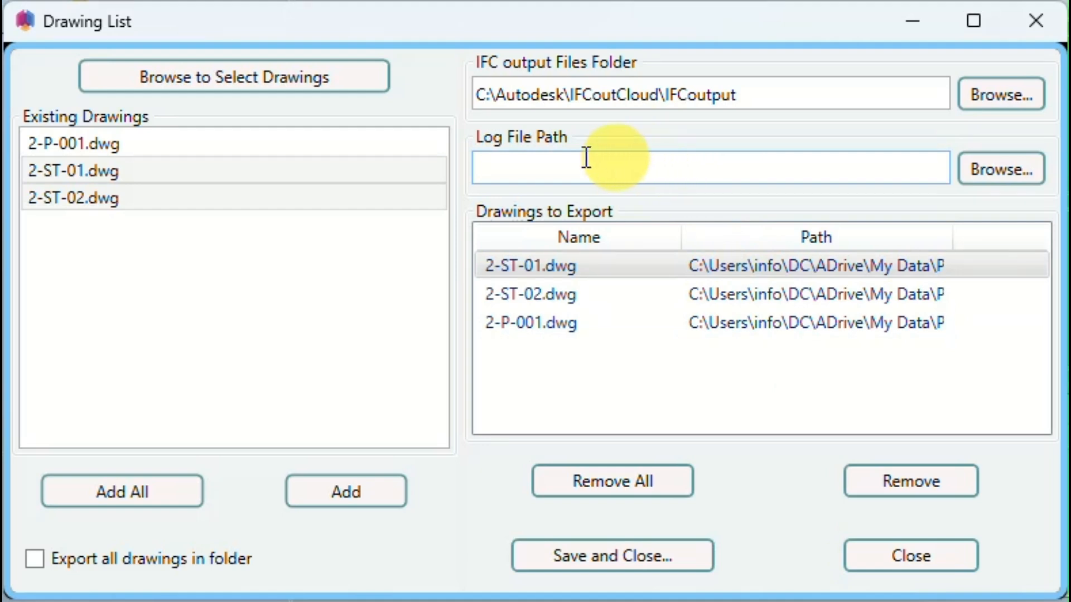
# - Set the log file path to C:\Autodesk\IFCoutCloud\LogFiles and save the drawing list
pyautogui.click(1013, 176)
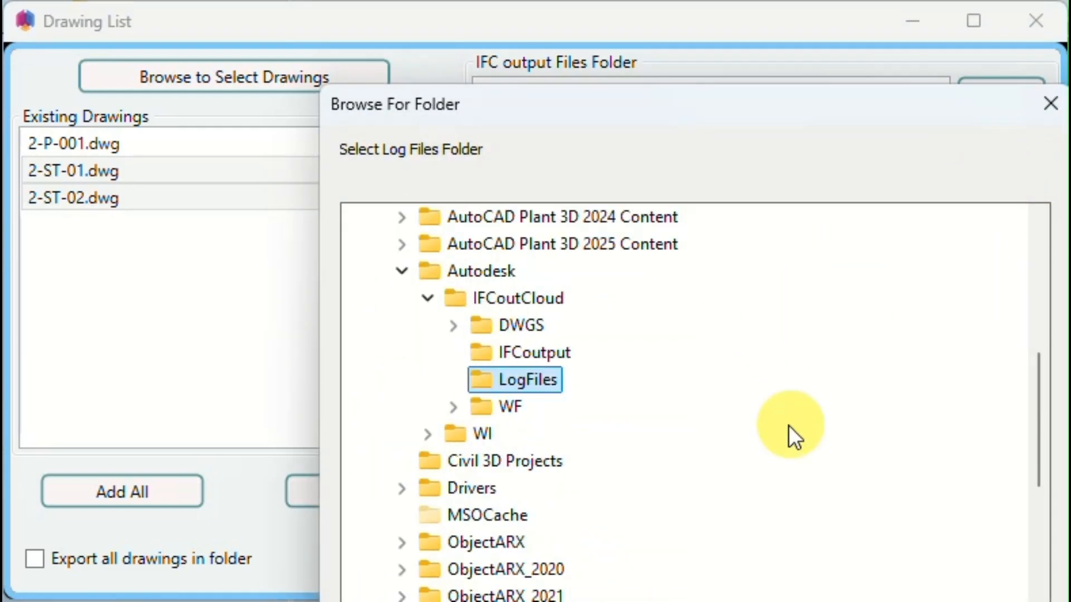
pyautogui.moveTo(574, 115); pyautogui.dragTo(495, 0)
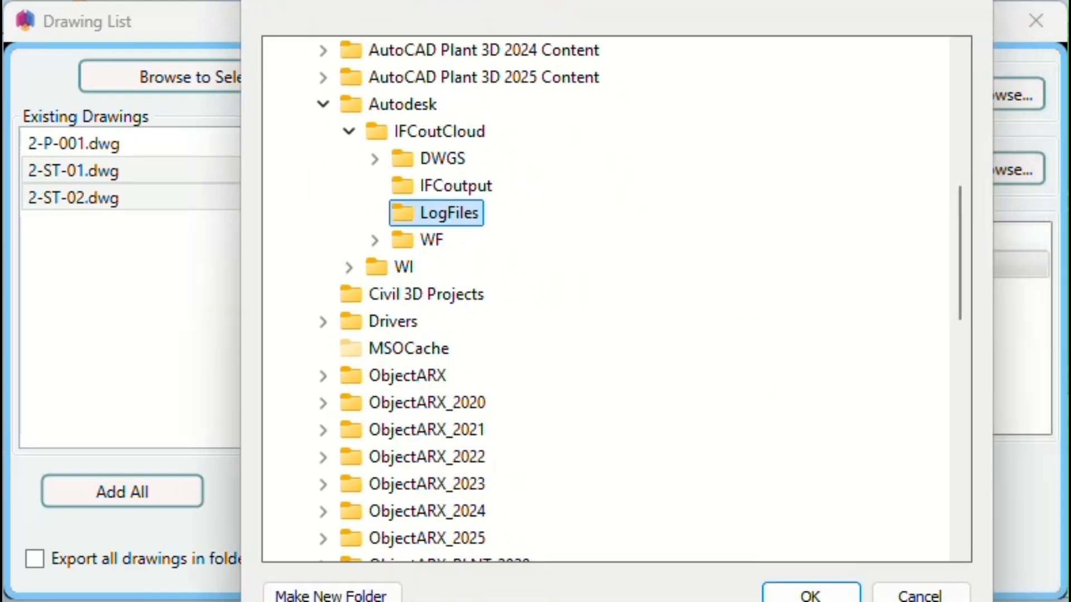
pyautogui.click(810, 594)
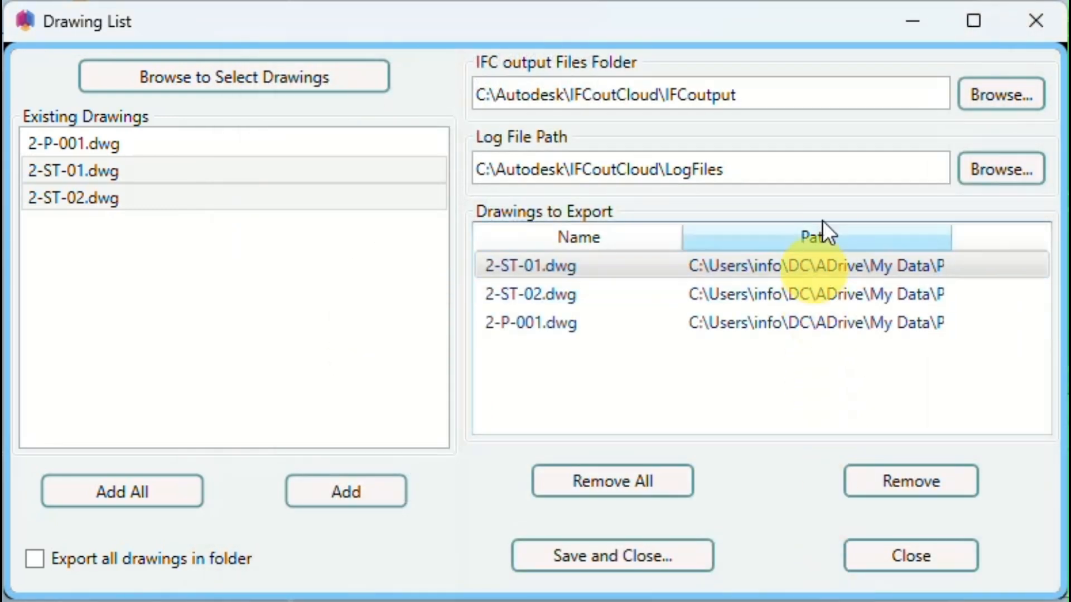
pyautogui.click(669, 563)
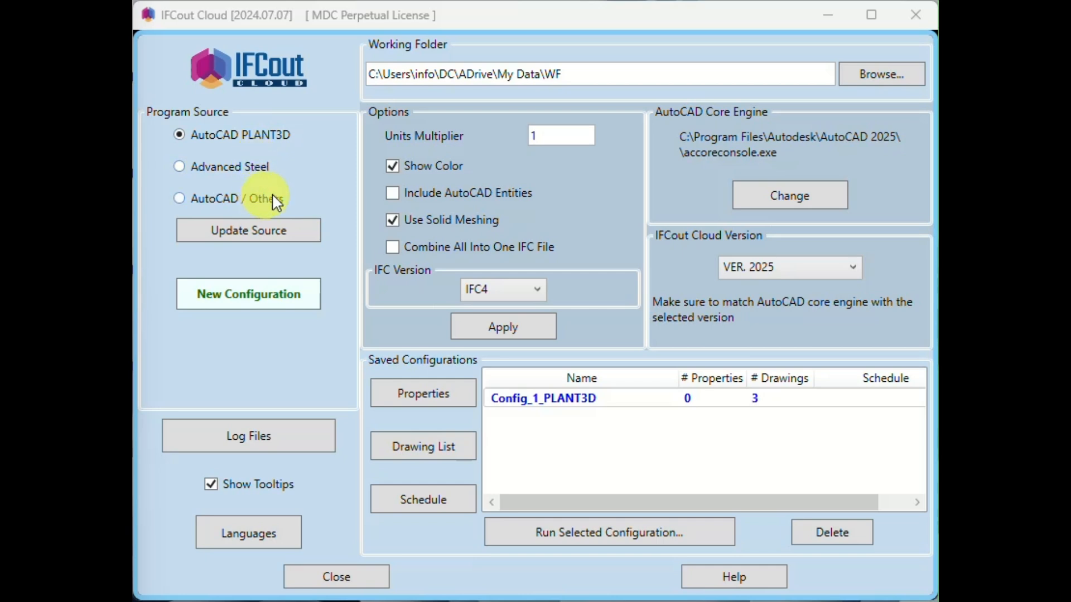
# - Open the exported properties of Config_1_PLANT3D and enable all the standard properties
pyautogui.click(427, 393)
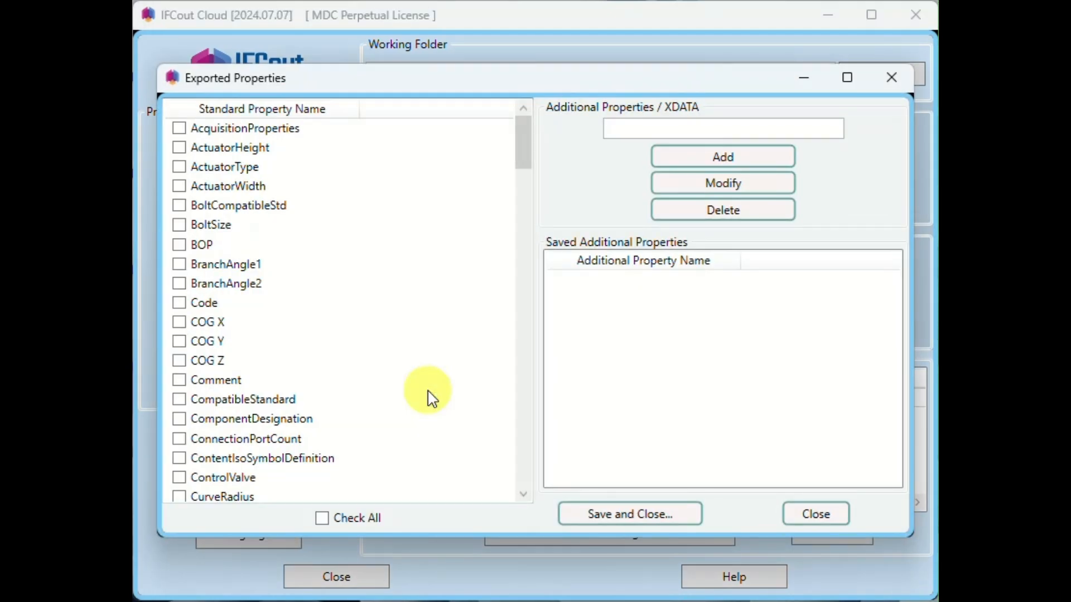
pyautogui.moveTo(525, 144)
pyautogui.mouseDown()
pyautogui.moveTo(513, 419)
pyautogui.moveTo(521, 140)
pyautogui.mouseUp()
pyautogui.click(179, 167)
pyautogui.click(179, 186)
pyautogui.click(179, 206)
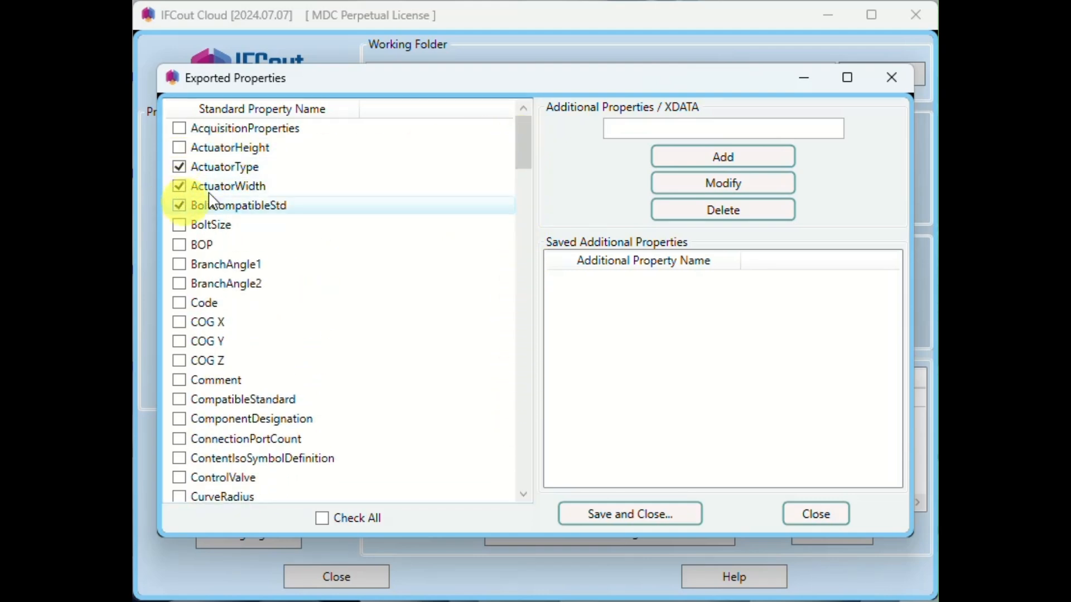
pyautogui.click(322, 523)
pyautogui.click(324, 521)
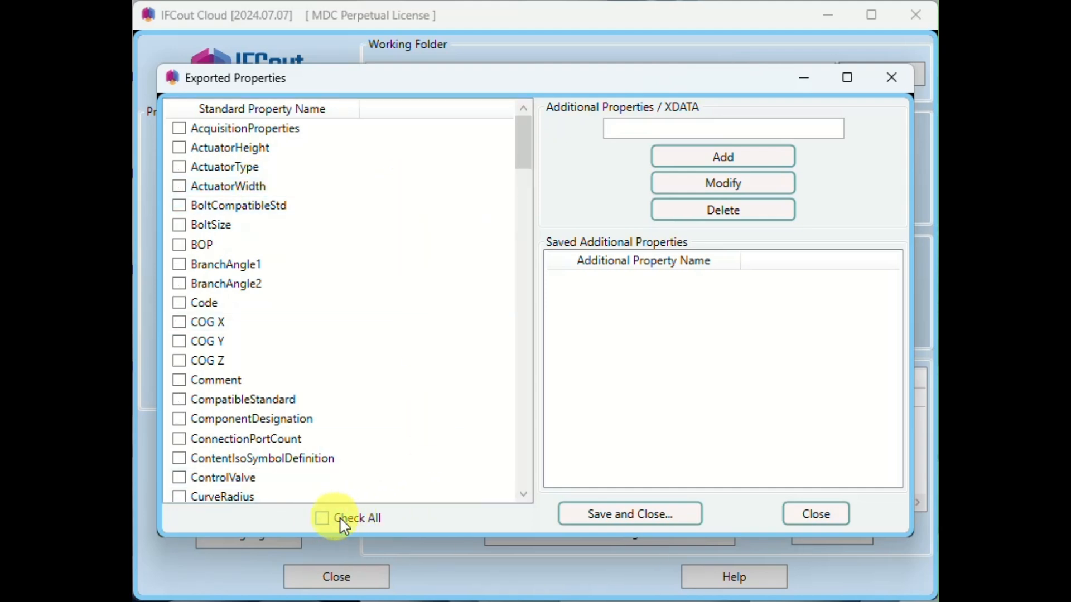
pyautogui.click(326, 522)
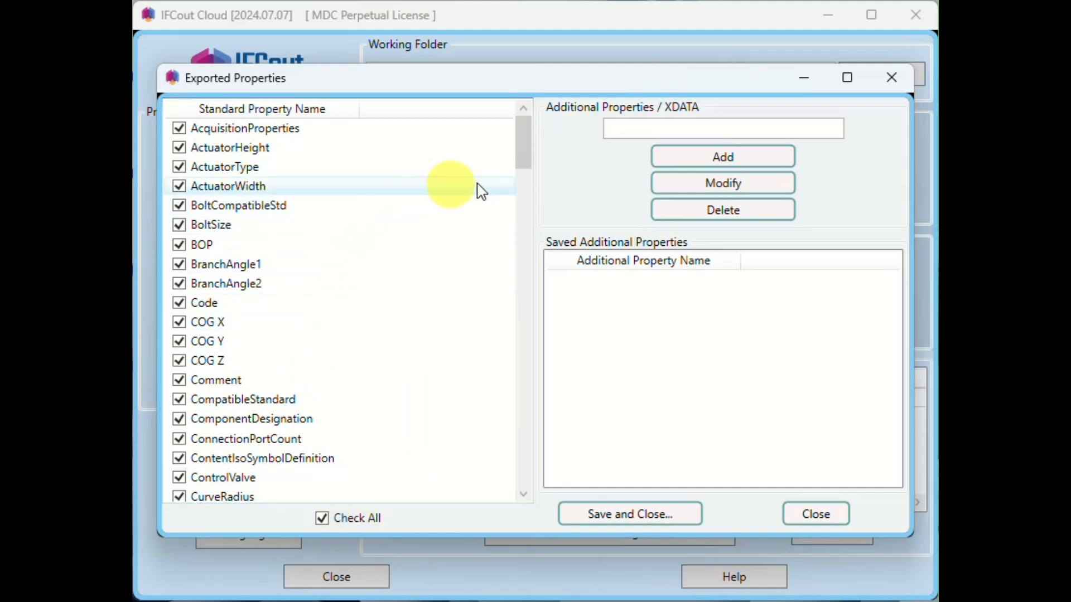
# - Add an additional property named test-prop, enable it for export, and save the exported properties
pyautogui.click(627, 129)
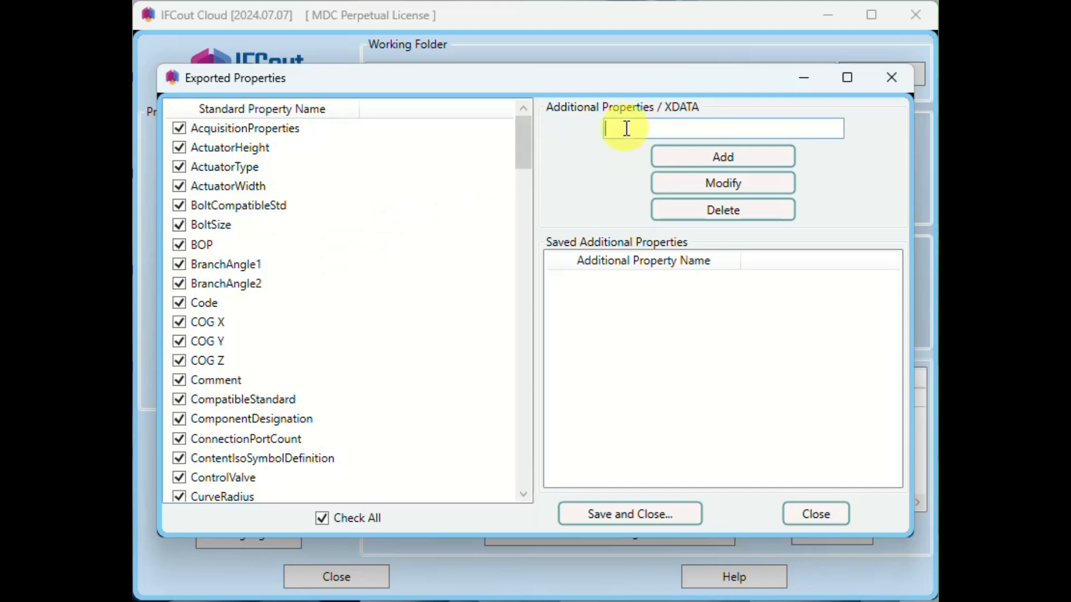
pyautogui.write('test-prop')
pyautogui.moveTo(670, 129); pyautogui.dragTo(559, 144)
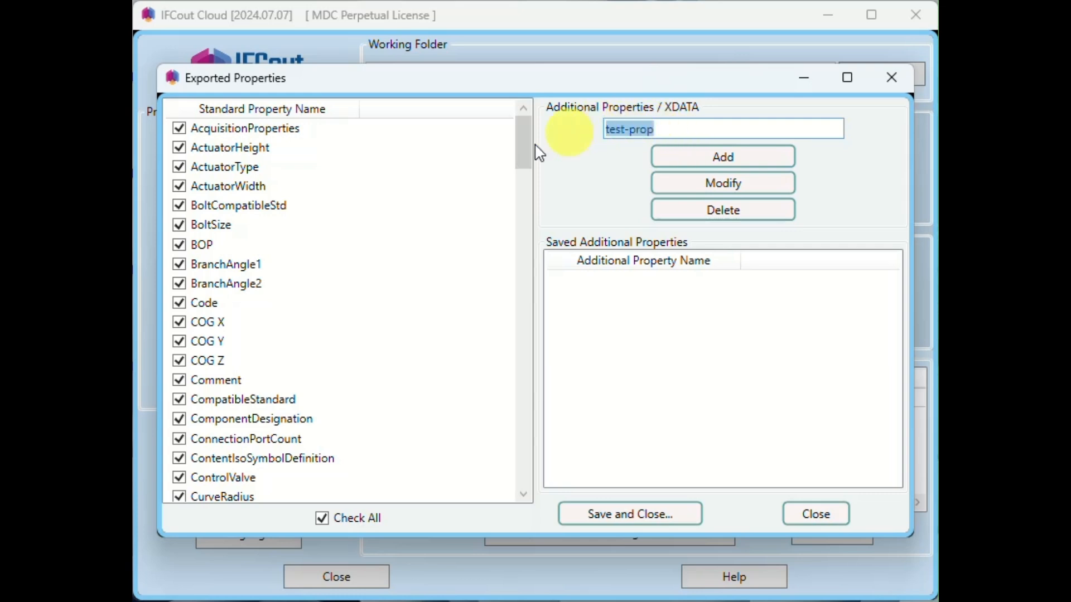
pyautogui.click(756, 164)
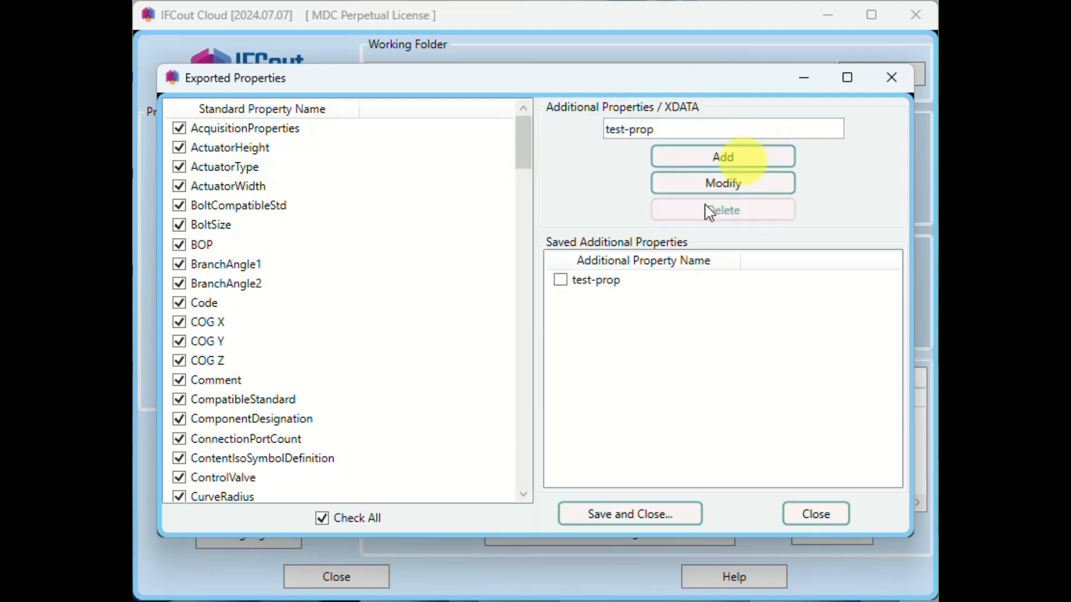
pyautogui.click(568, 290)
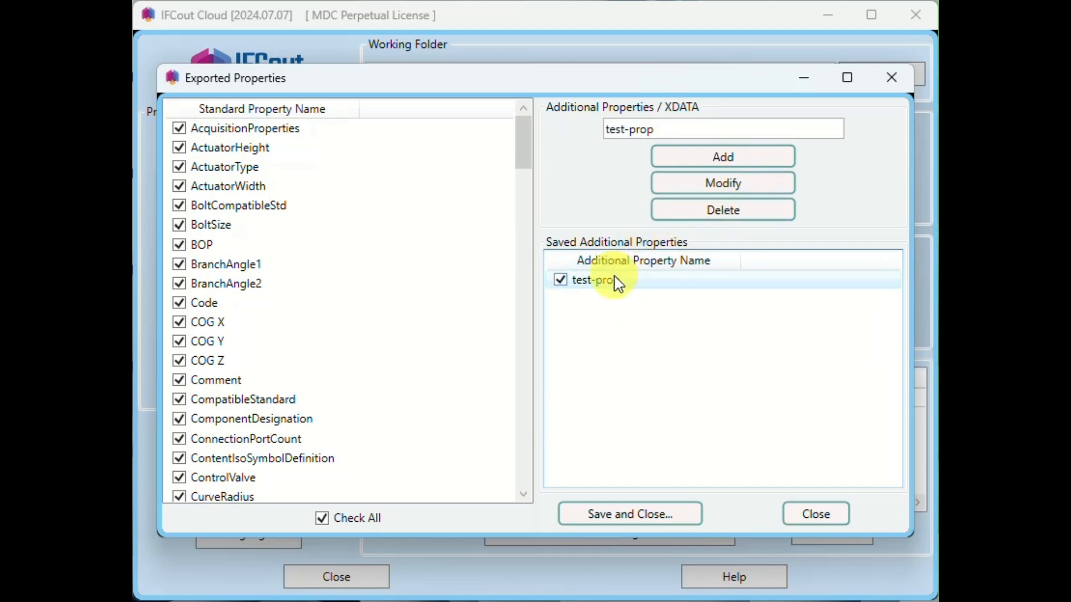
pyautogui.click(621, 516)
pyautogui.click(622, 512)
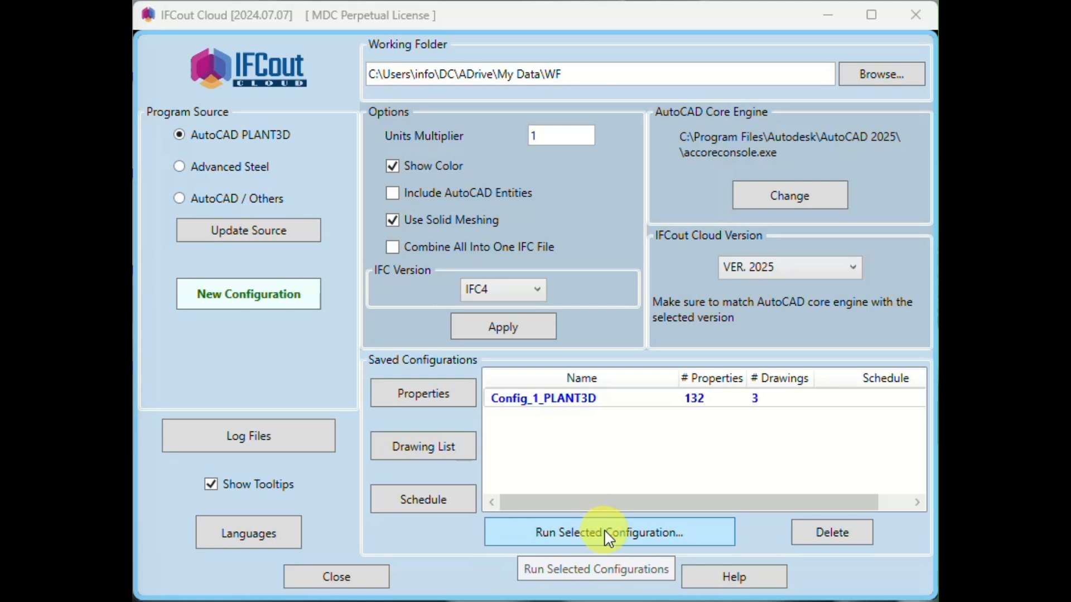
# - Open the schedule for Config_1_PLANT3D and set the job to repeat every 9 days
pyautogui.click(430, 500)
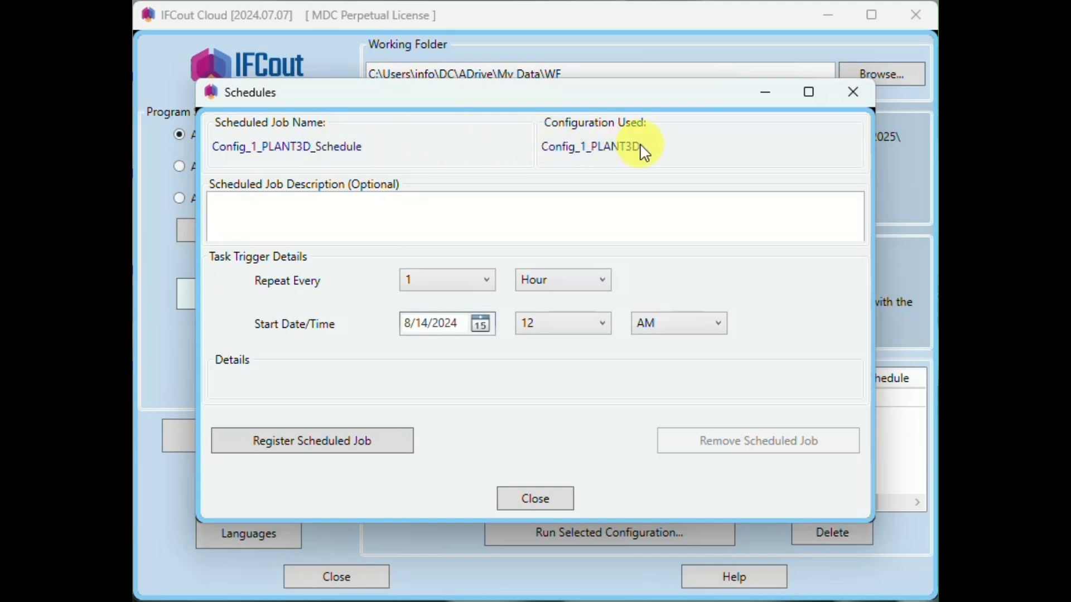
pyautogui.click(297, 201)
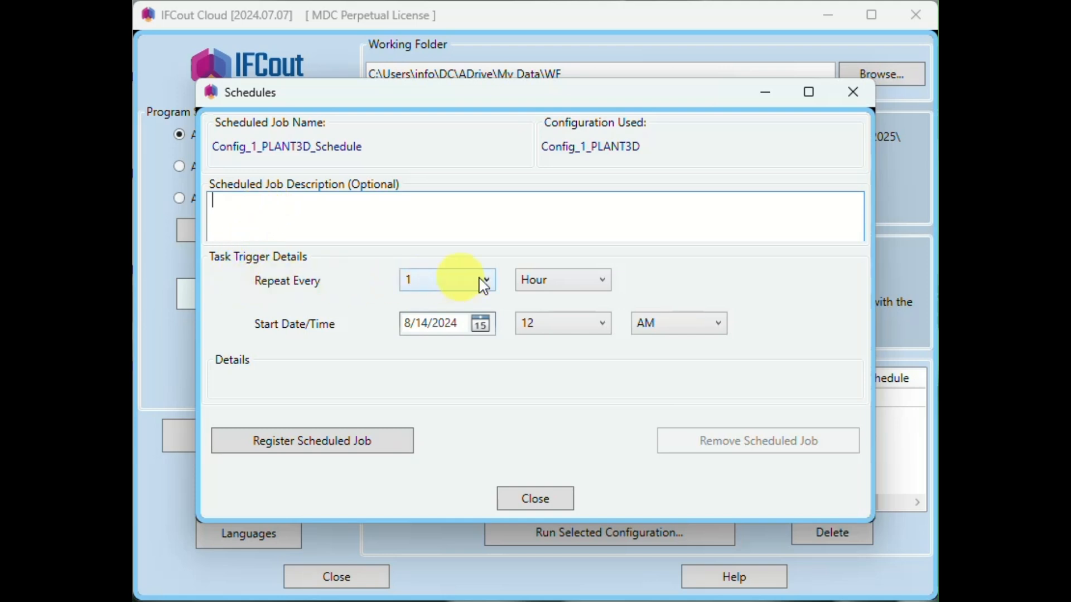
pyautogui.click(592, 285)
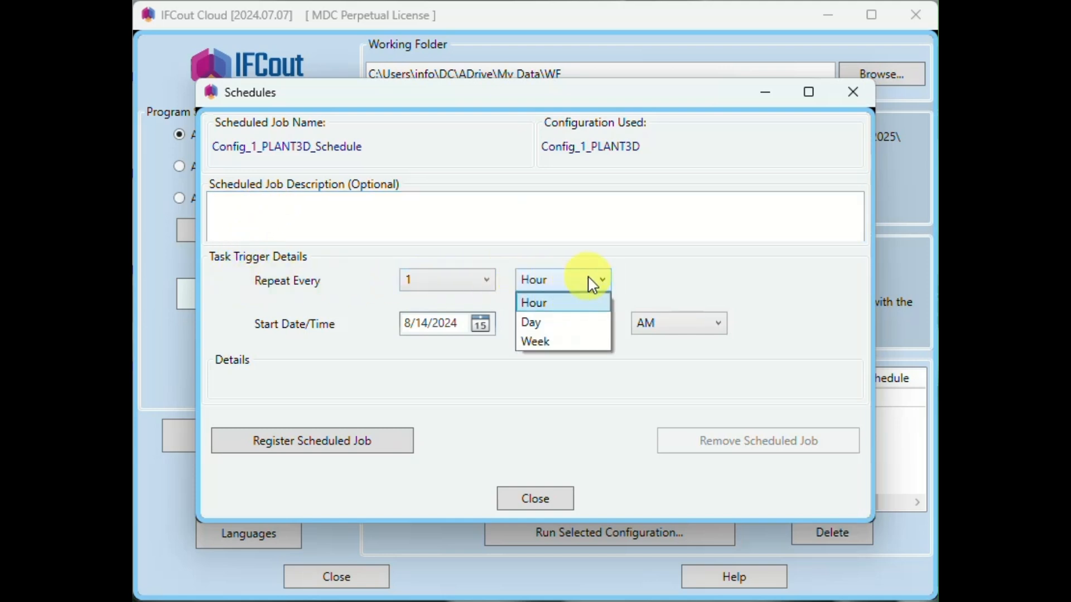
pyautogui.click(540, 327)
pyautogui.click(486, 280)
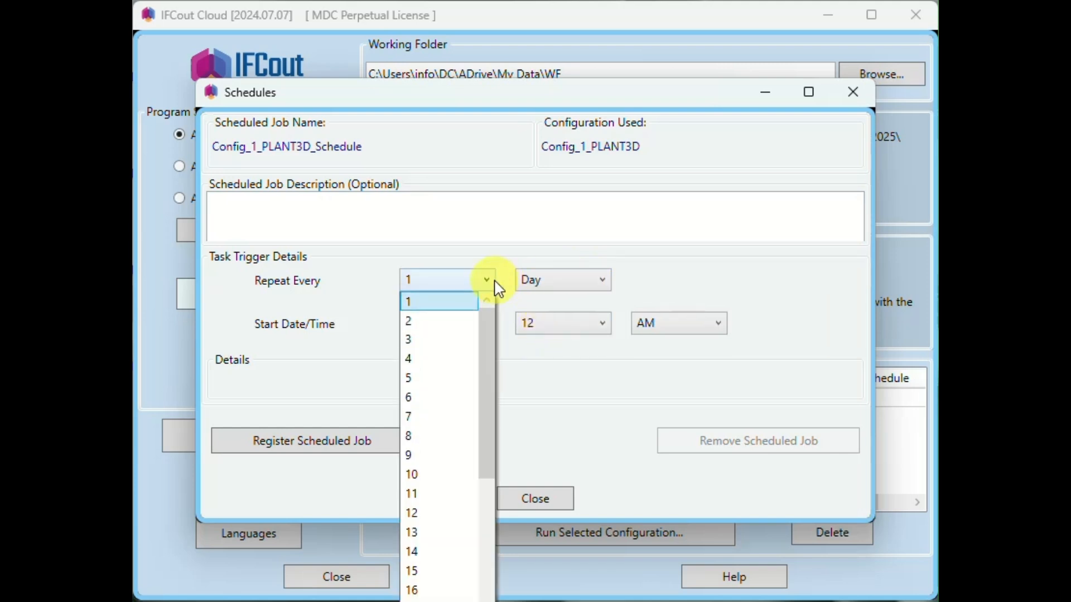
pyautogui.click(416, 454)
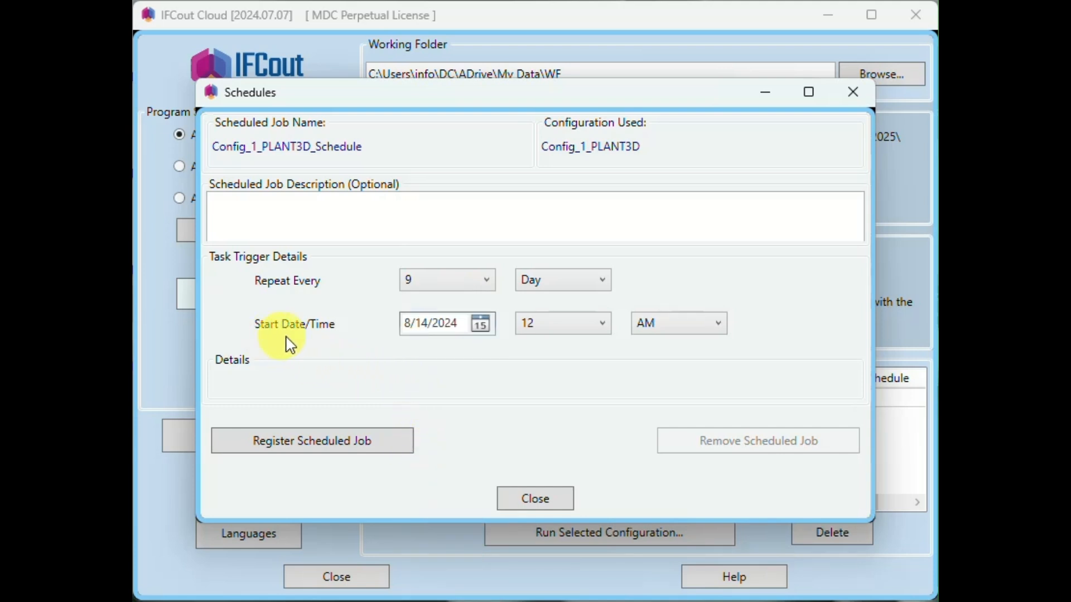
# - Set the schedule's start to 8/17/2024 at 12 PM and register the scheduled job
pyautogui.click(480, 329)
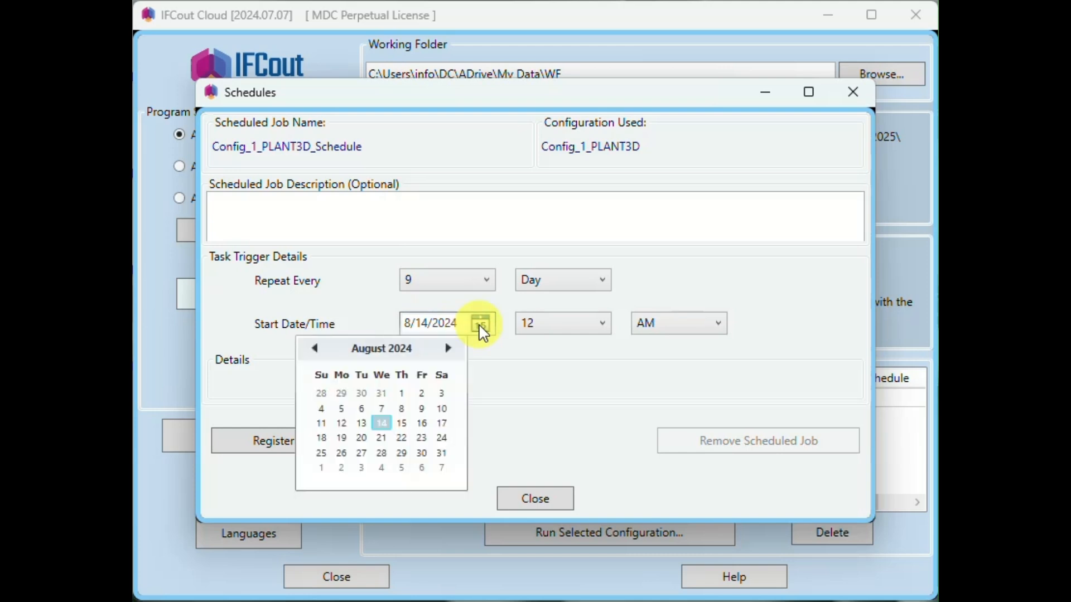
pyautogui.click(442, 423)
pyautogui.click(660, 326)
pyautogui.click(660, 364)
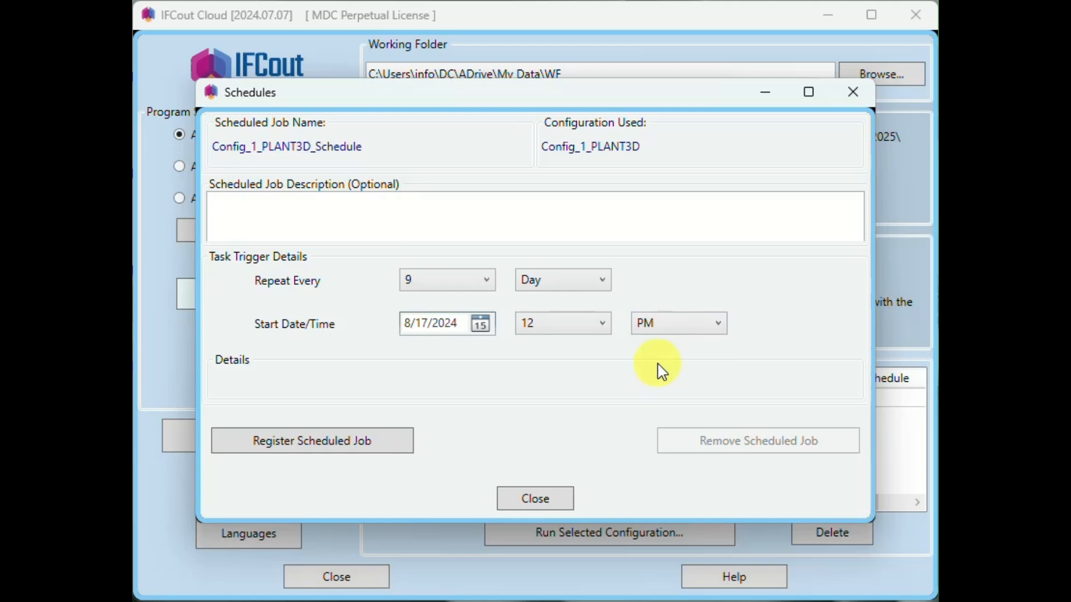
pyautogui.click(303, 439)
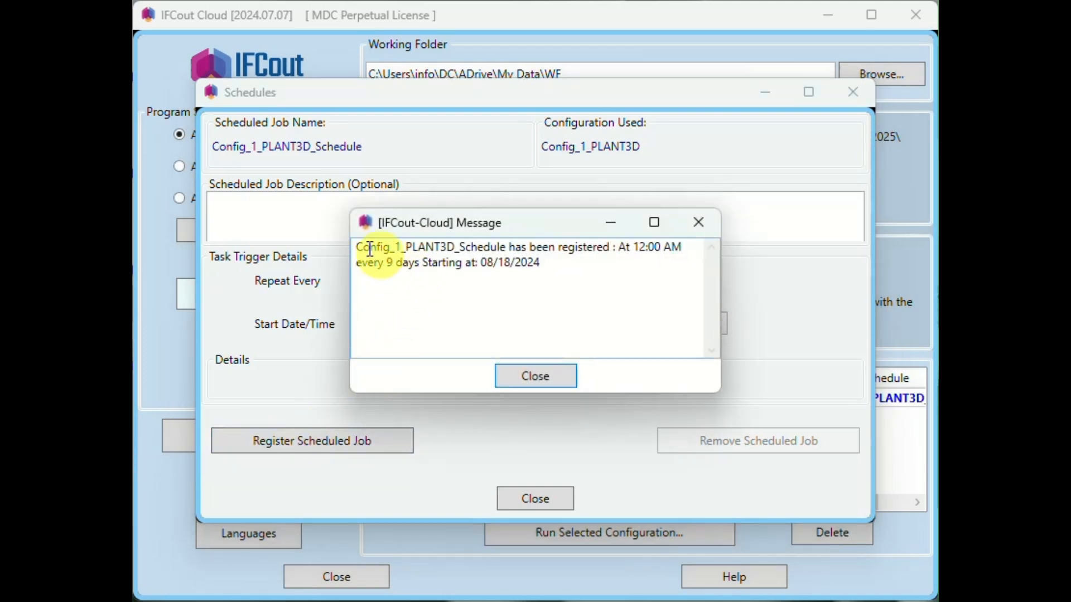
pyautogui.click(544, 375)
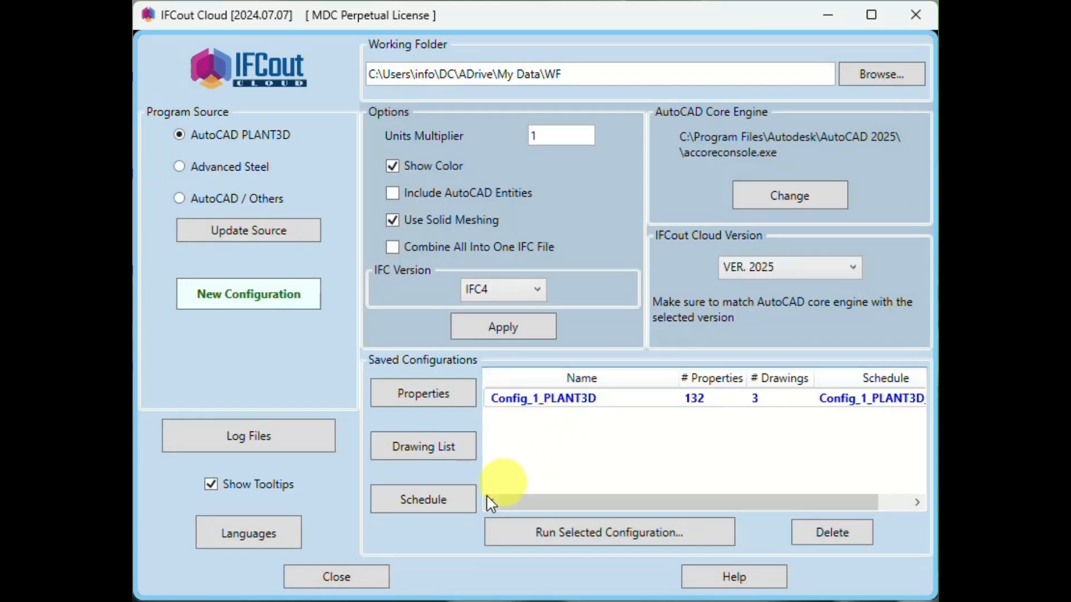
# - Review the registered schedule of Config_1_PLANT3D and close it without changes
pyautogui.click(436, 502)
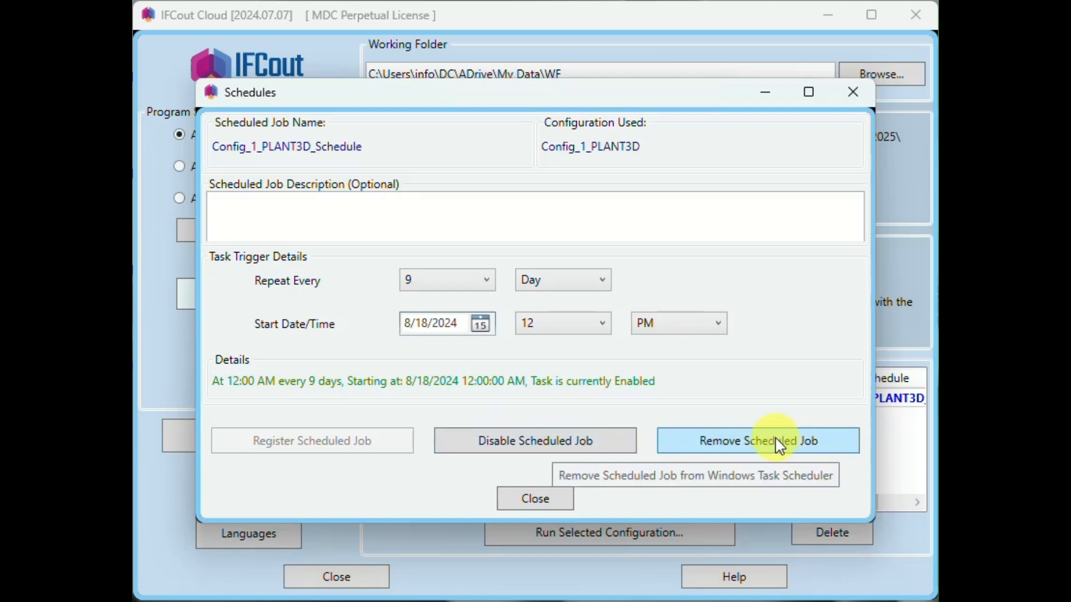
pyautogui.click(554, 498)
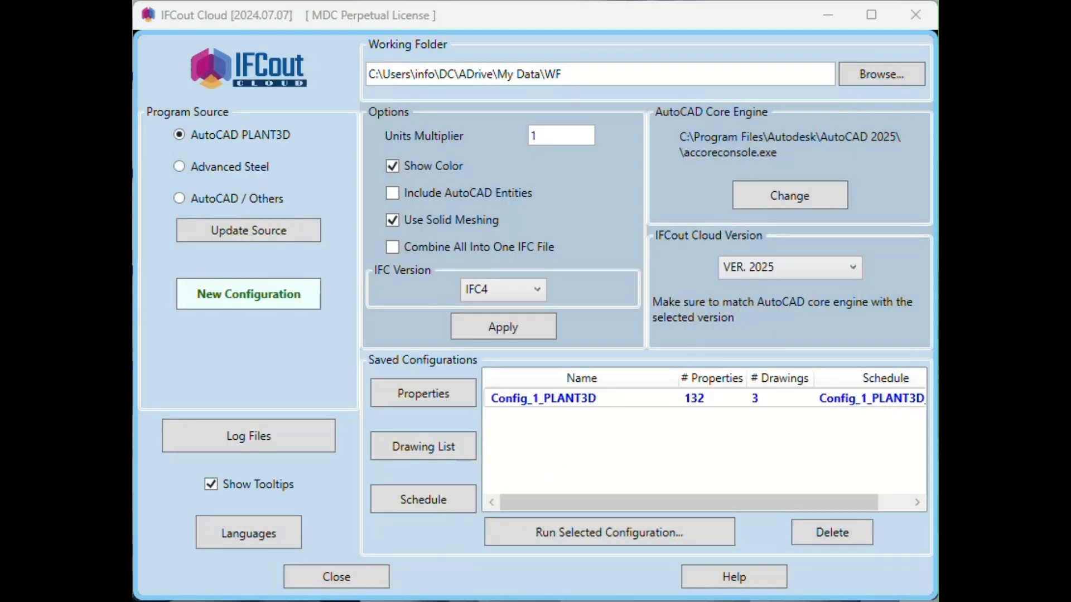
# - Open the export log files and load the logs from the IFCoutCloud LogFiles folder
pyautogui.click(254, 444)
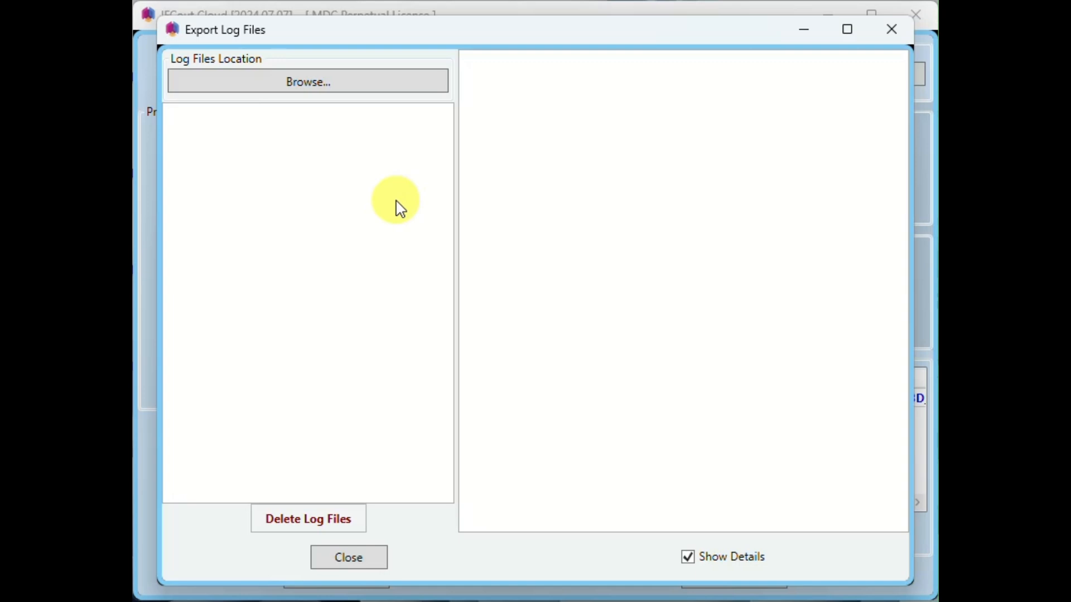
pyautogui.click(343, 85)
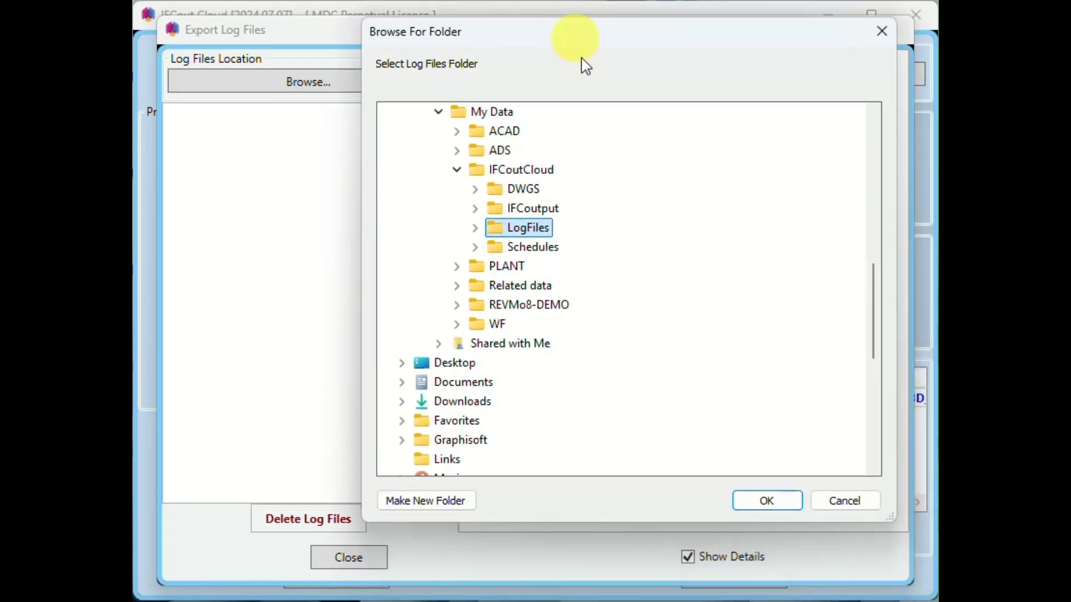
pyautogui.click(789, 501)
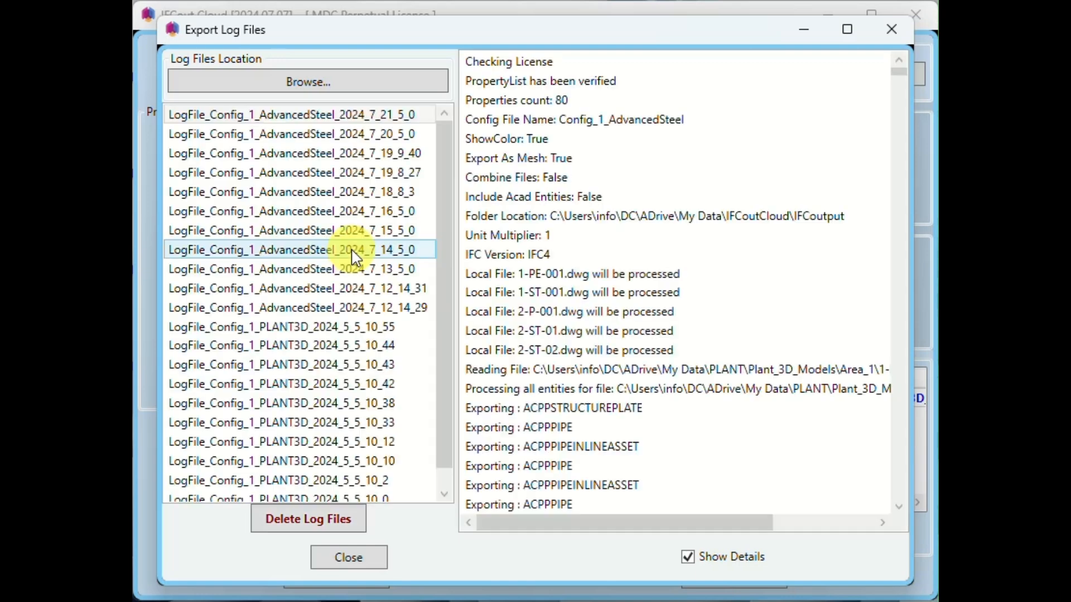
# - Examine the details of the Config_1_AdvancedSteel logs 2024_7_20_5_0 and 2024_7_18_8_3, and close the log viewer
pyautogui.click(302, 136)
pyautogui.click(306, 192)
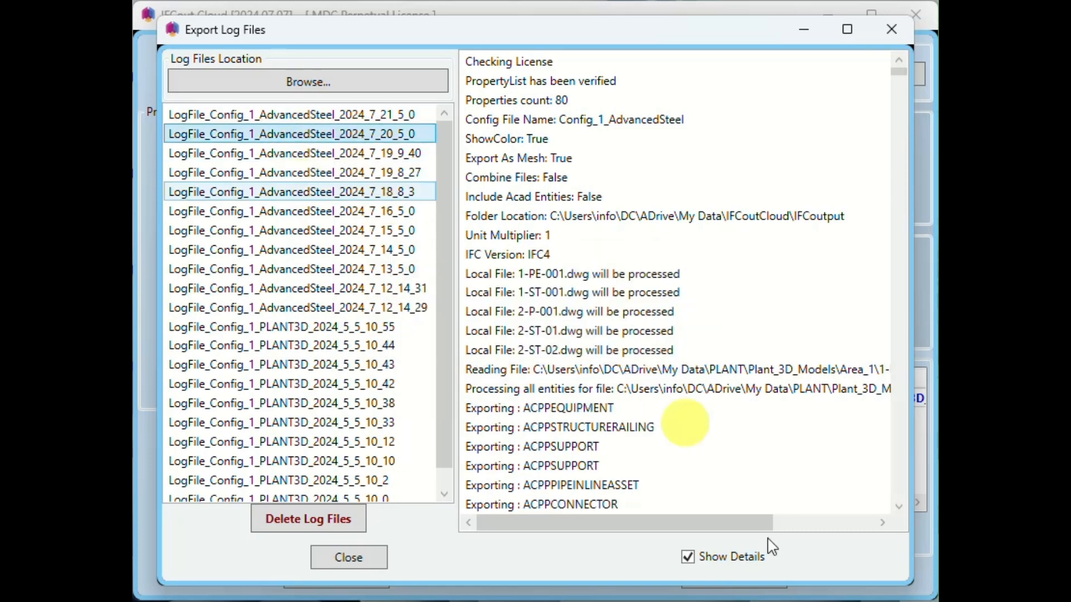
pyautogui.click(688, 557)
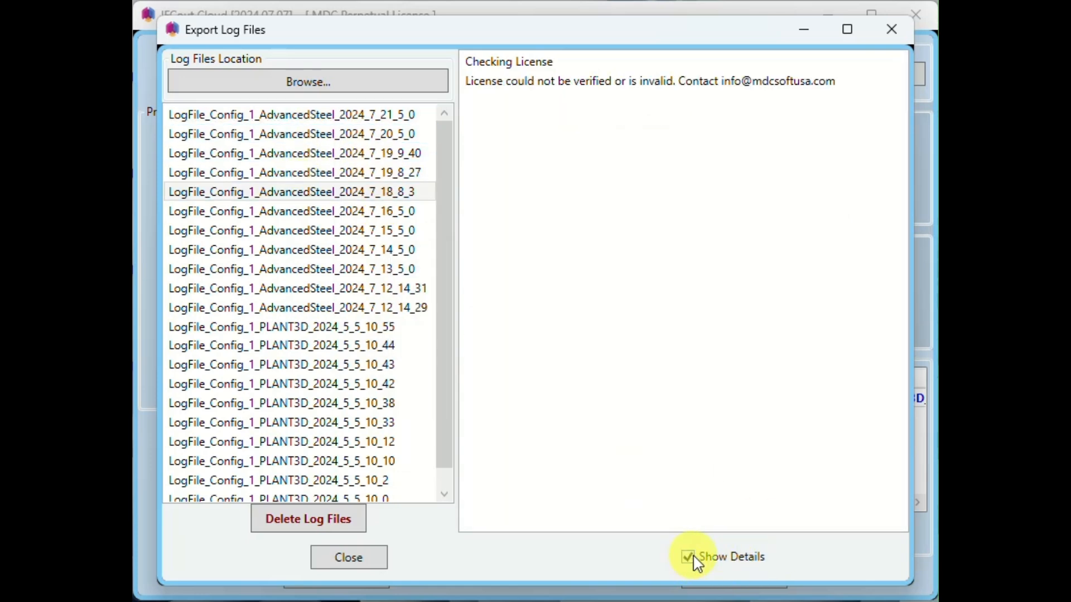
pyautogui.click(302, 134)
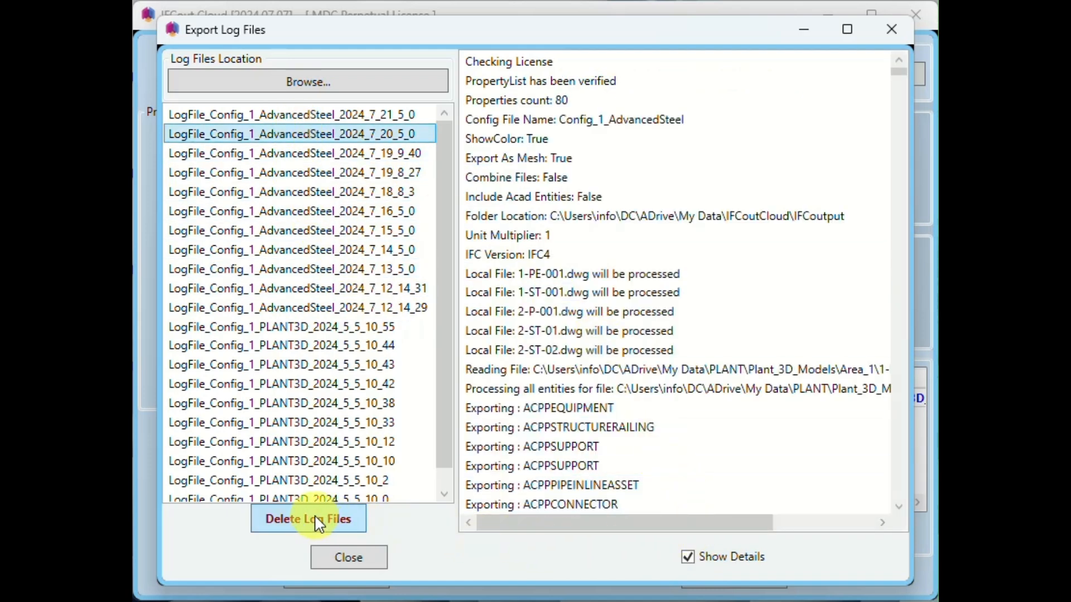
pyautogui.click(349, 555)
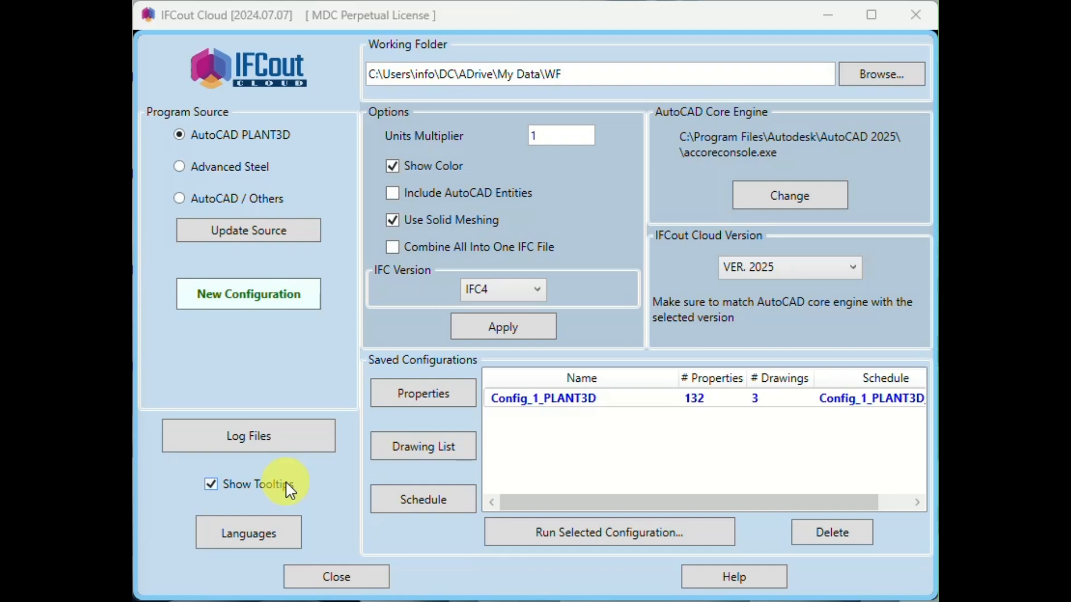
# - Set the program's local language to Danish [ Dansk ] and dismiss the message
pyautogui.click(252, 538)
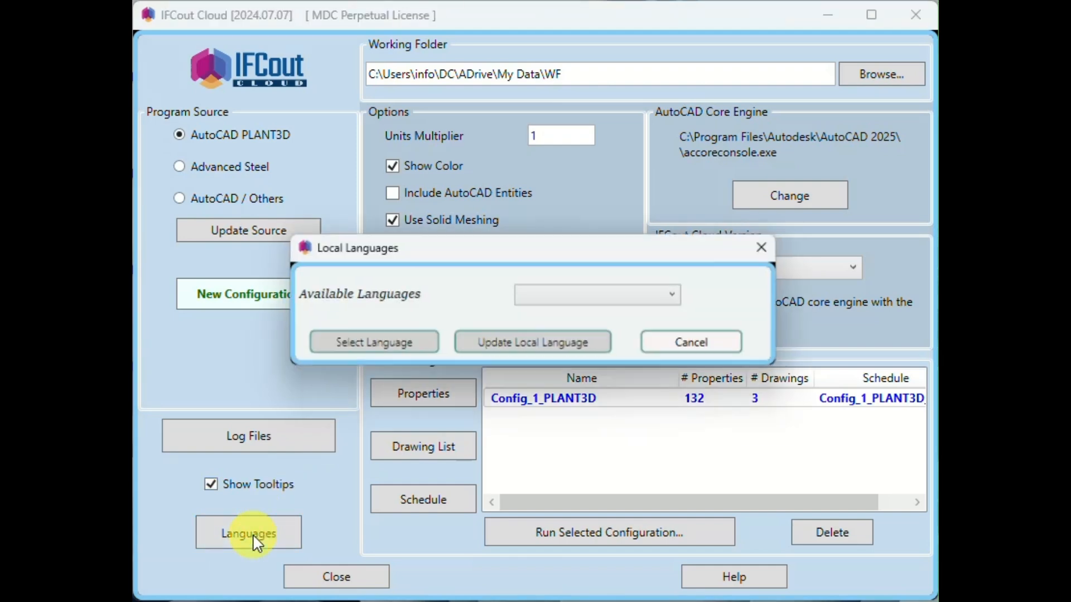
pyautogui.click(591, 296)
pyautogui.scroll(-2, 639, 469)
pyautogui.scroll(-1, 638, 473)
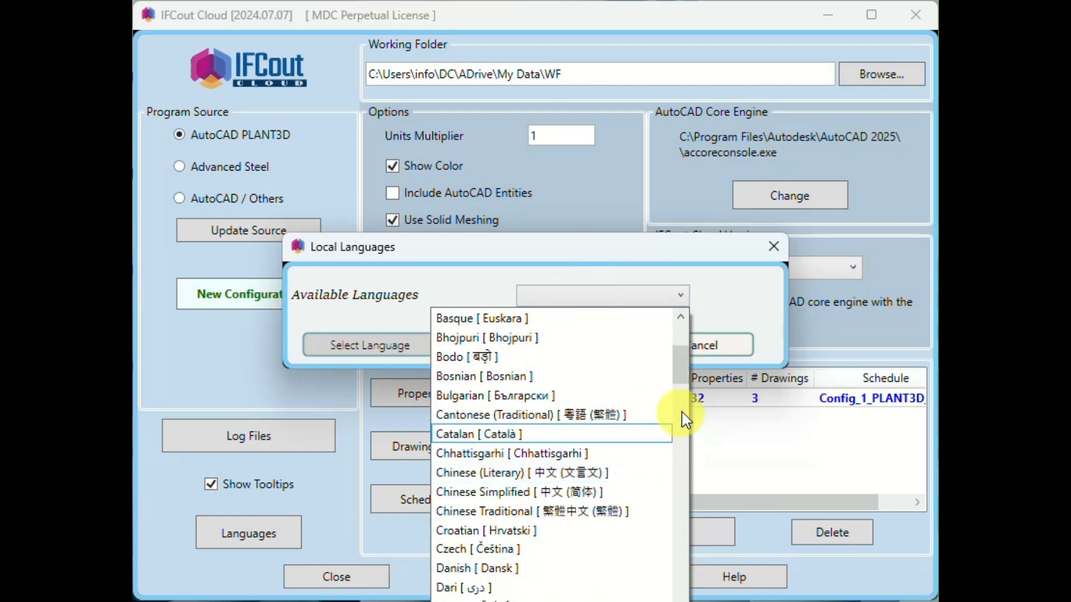
pyautogui.moveTo(684, 366); pyautogui.dragTo(684, 384)
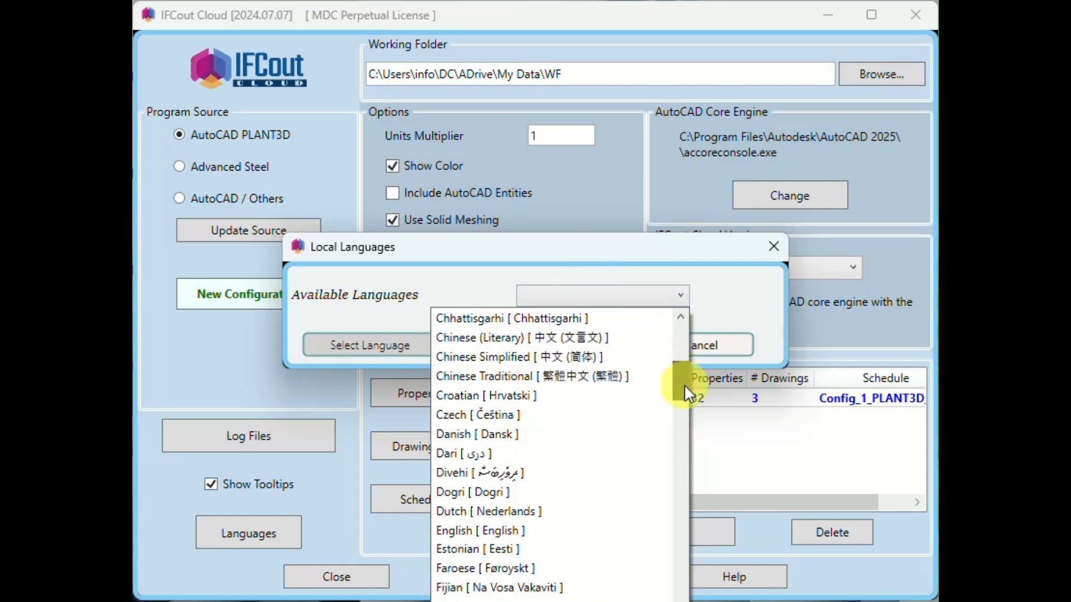
pyautogui.click(593, 447)
pyautogui.click(321, 347)
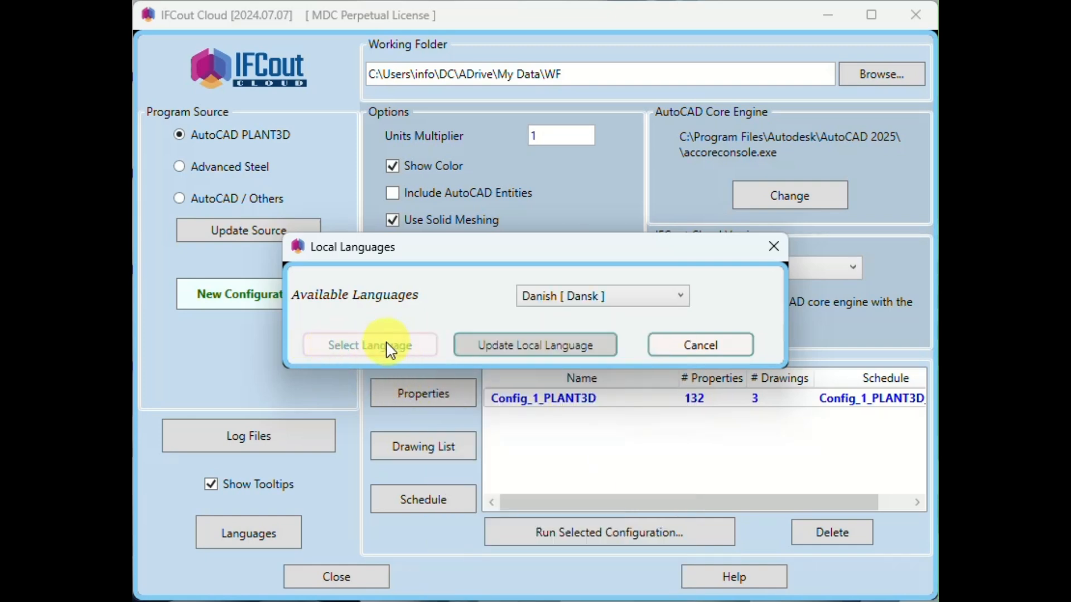
pyautogui.click(466, 349)
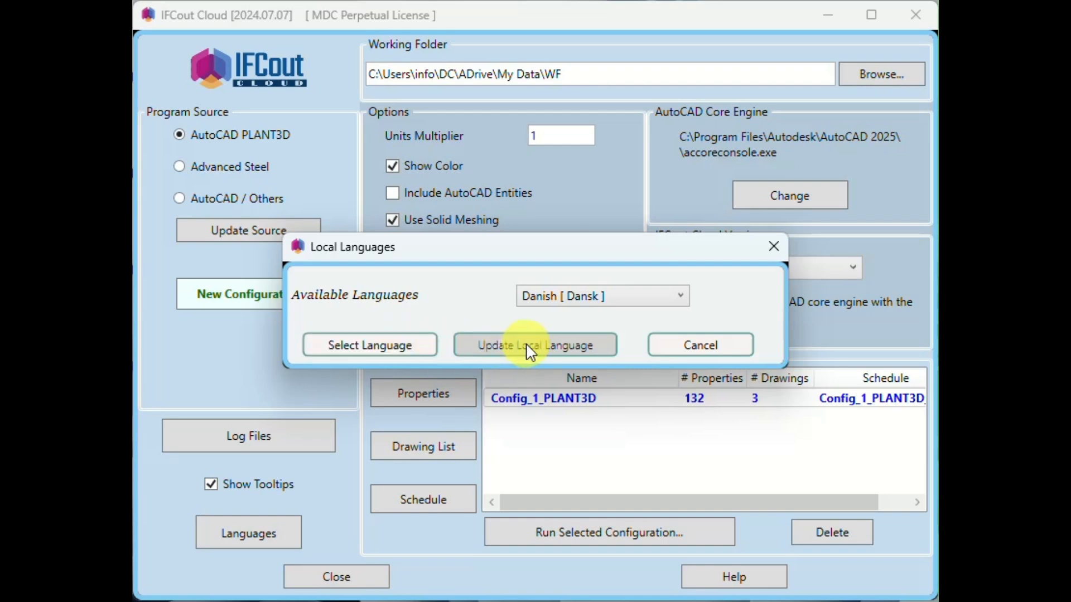
pyautogui.click(406, 350)
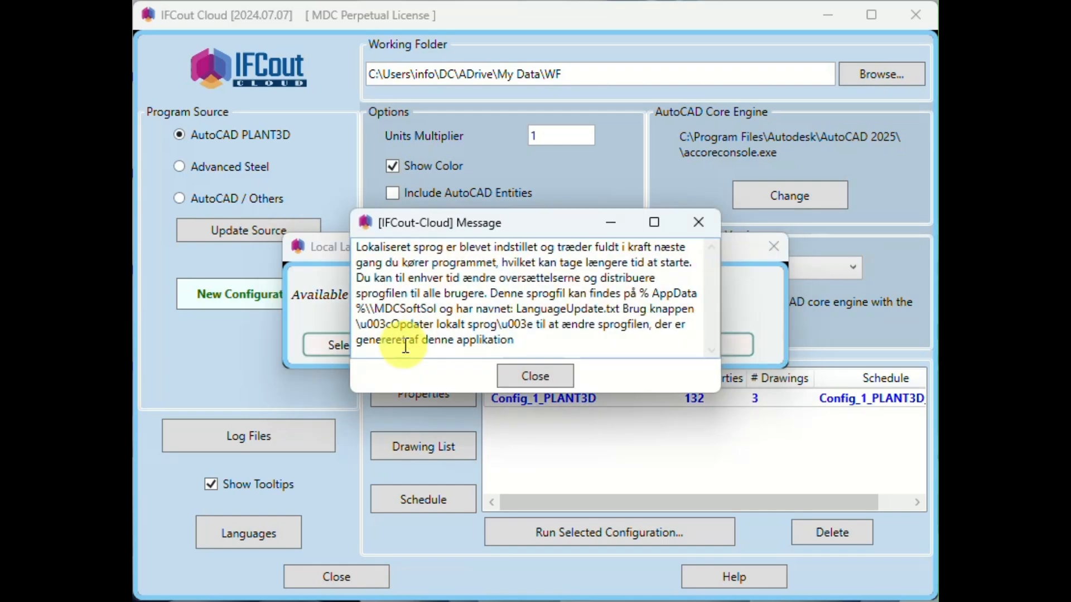
pyautogui.click(548, 381)
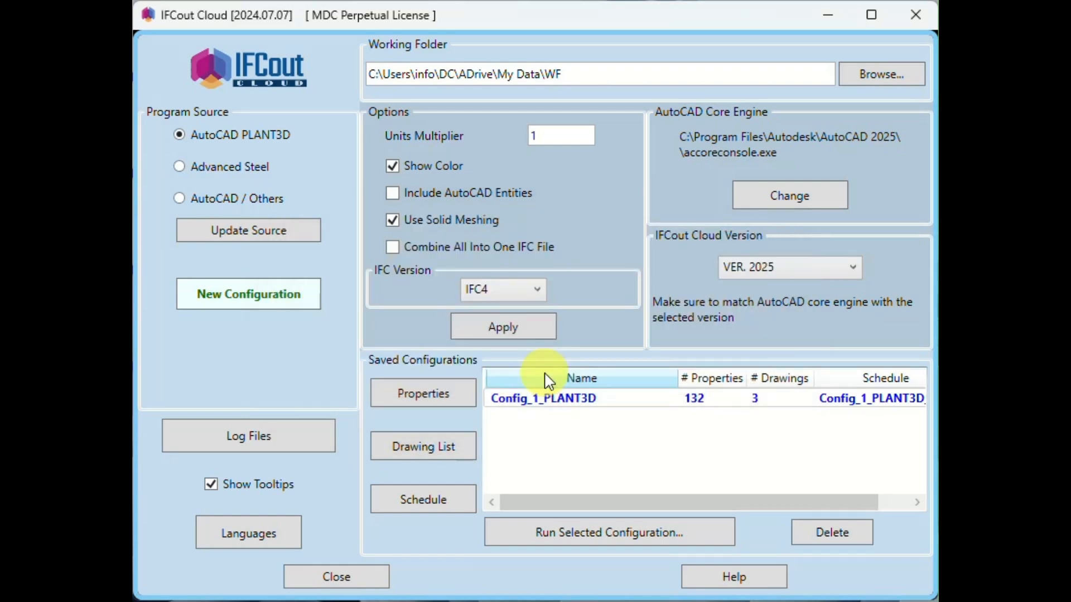
# - Open the local language file for updating and view its list of English and Danish translations
pyautogui.click(274, 545)
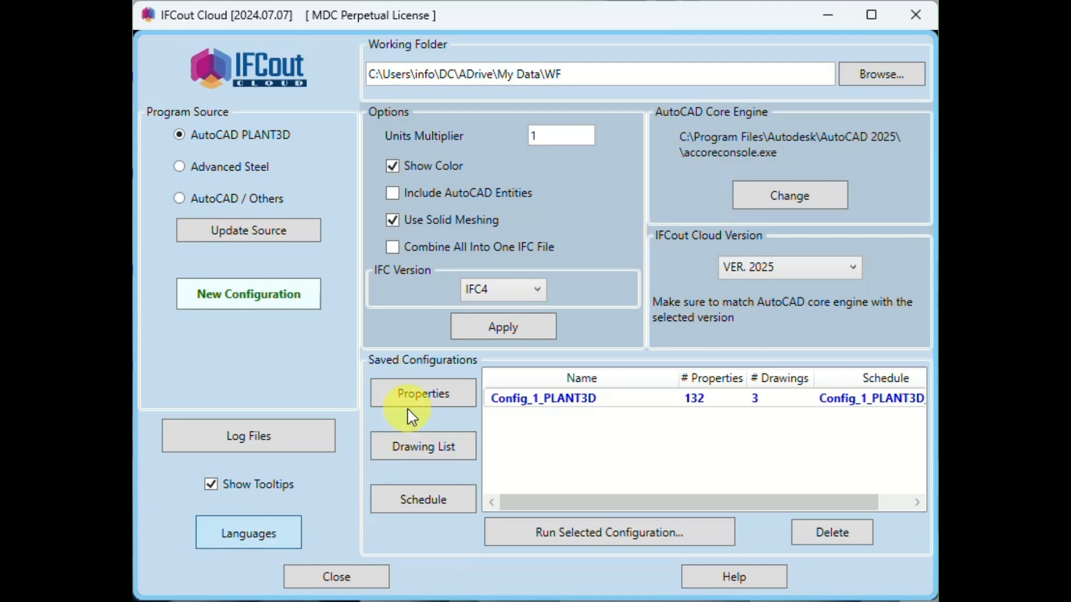
pyautogui.click(531, 341)
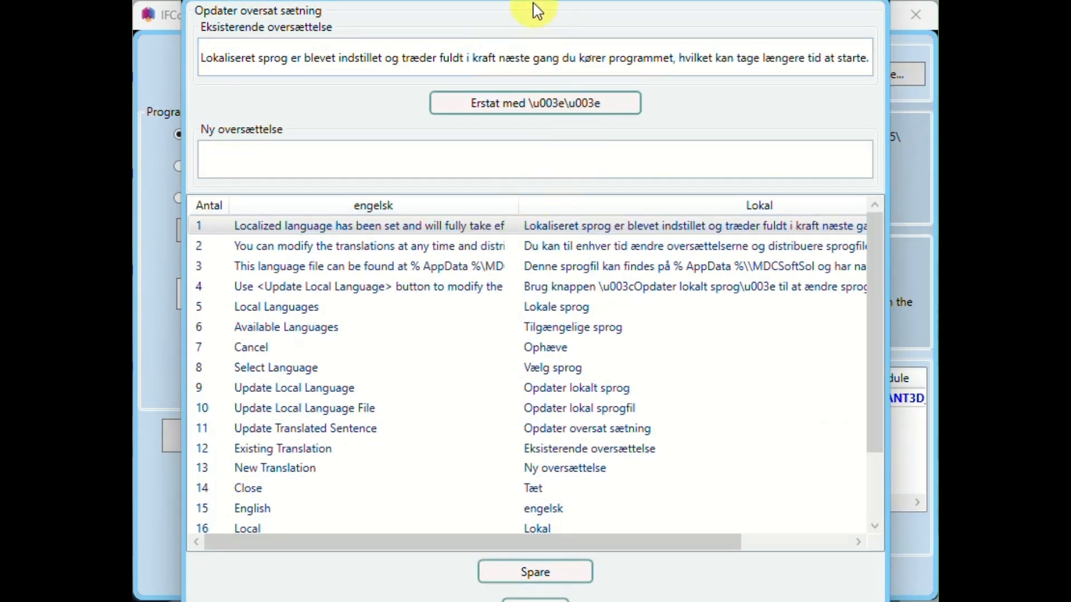
pyautogui.moveTo(531, 1)
pyautogui.mouseDown()
pyautogui.moveTo(532, 31)
pyautogui.moveTo(535, 1)
pyautogui.mouseUp()
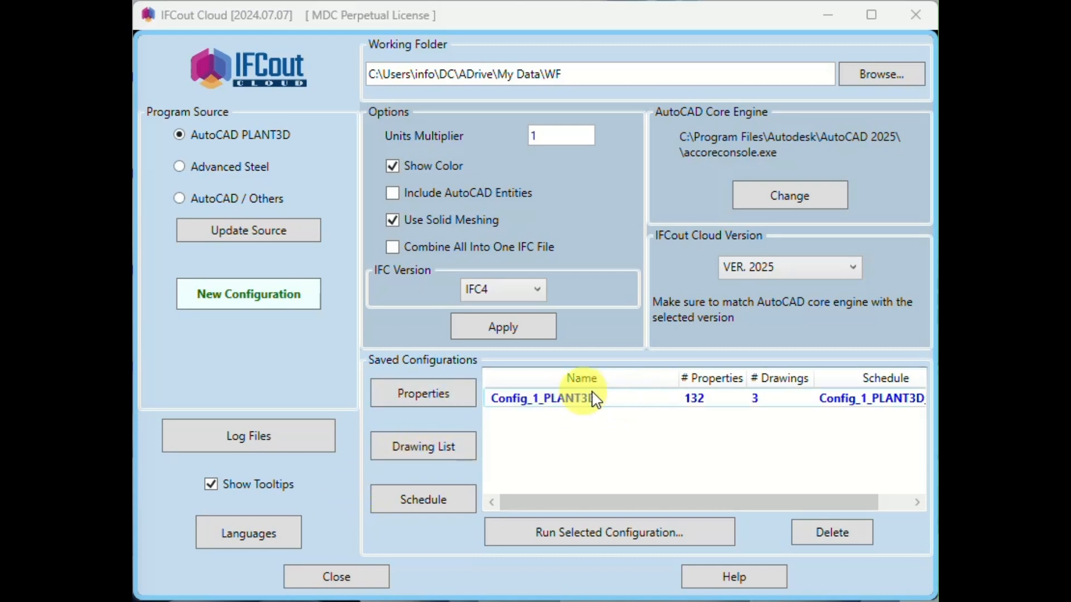
# - Run the Config_1_PLANT3D configuration and fit the console window to the screen
pyautogui.click(658, 534)
pyautogui.moveTo(354, 23); pyautogui.dragTo(712, 45)
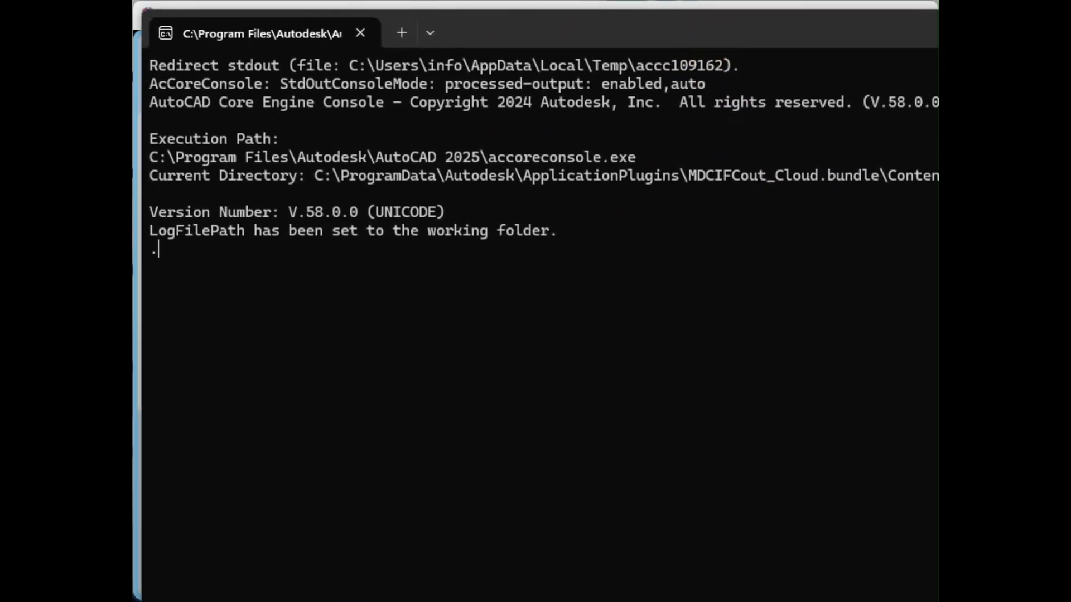
pyautogui.moveTo(938, 514); pyautogui.dragTo(887, 507)
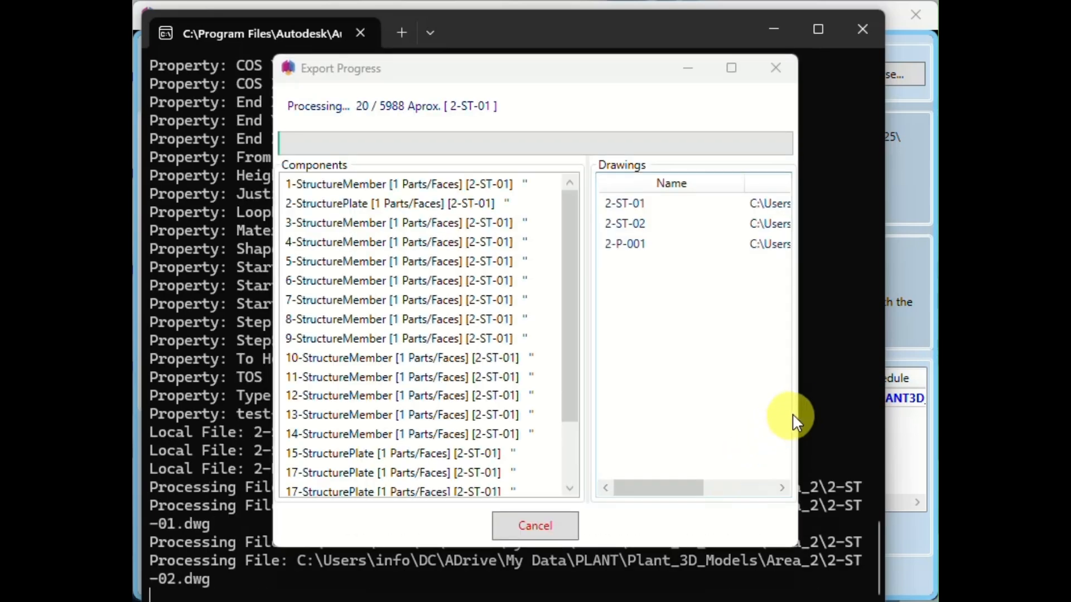
# - Widen the Export Progress window, give the drawings list more room, and look through the exported components
pyautogui.moveTo(801, 407); pyautogui.dragTo(846, 407)
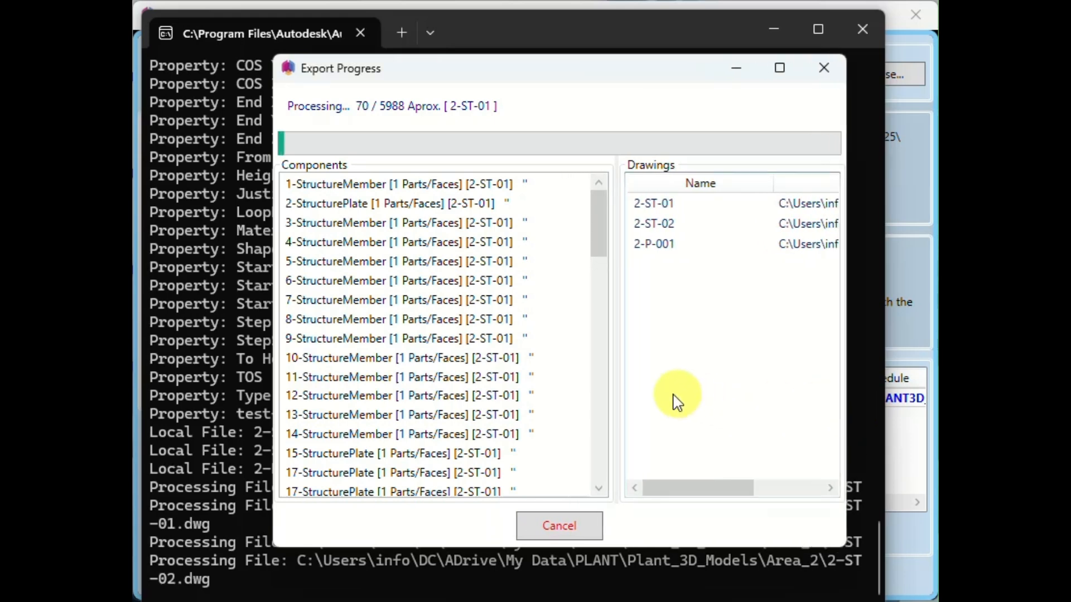
pyautogui.moveTo(615, 383); pyautogui.dragTo(588, 378)
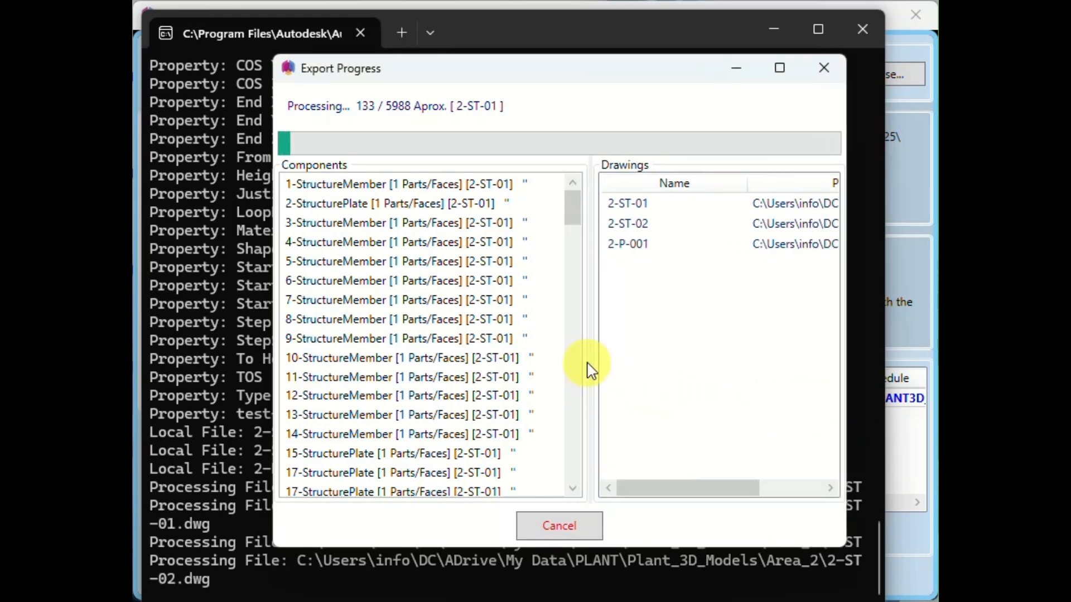
pyautogui.moveTo(574, 203); pyautogui.dragTo(591, 463)
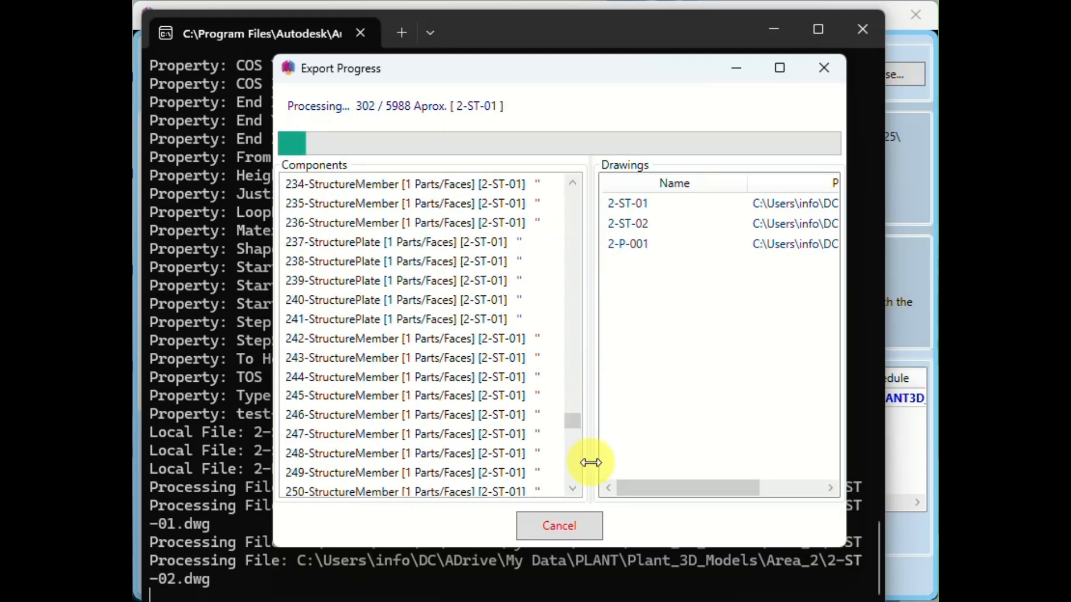